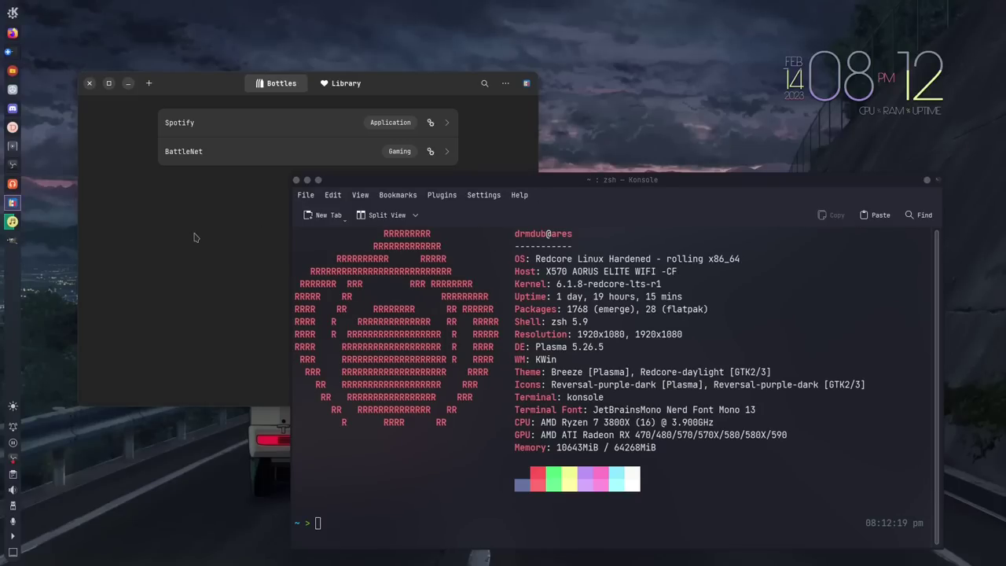
- Create a new bottle named Battle2 with the Gaming environment
{"action": "left_click", "coordinate": [195, 237]}
{"action": "left_click_drag", "start_coordinate": [413, 82], "coordinate": [557, 93]}
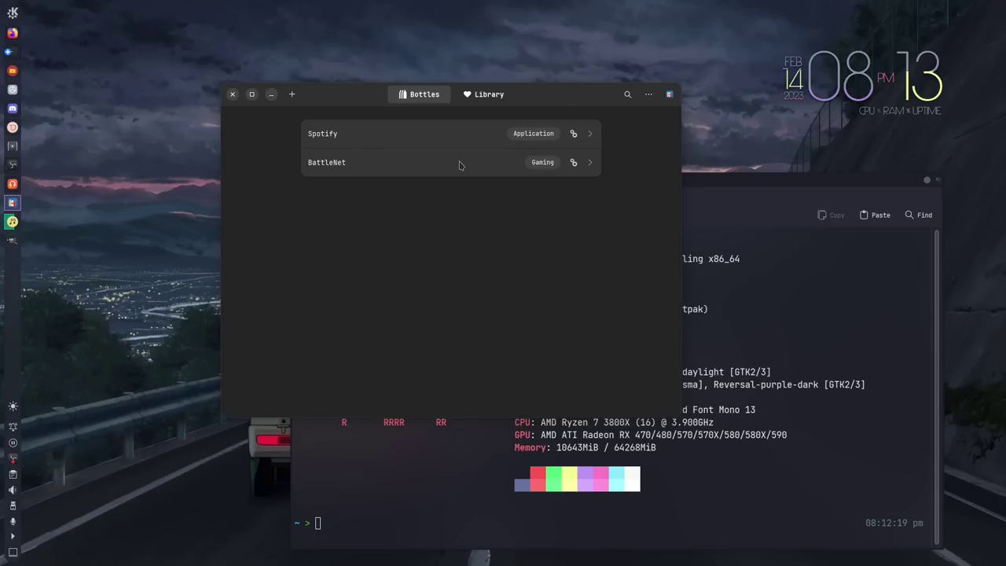
{"action": "left_click", "coordinate": [293, 94]}
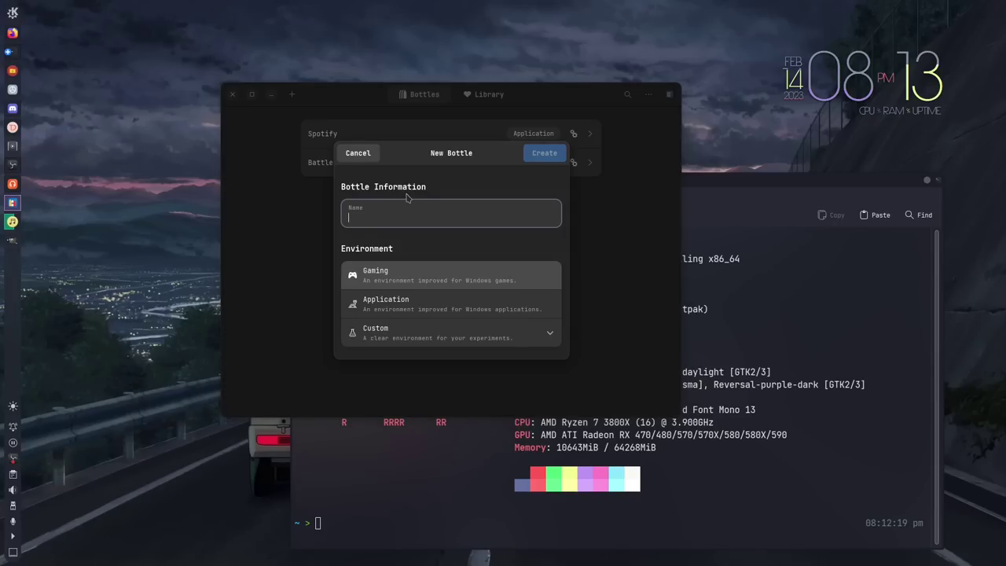
{"action": "type", "text": "Battle2"}
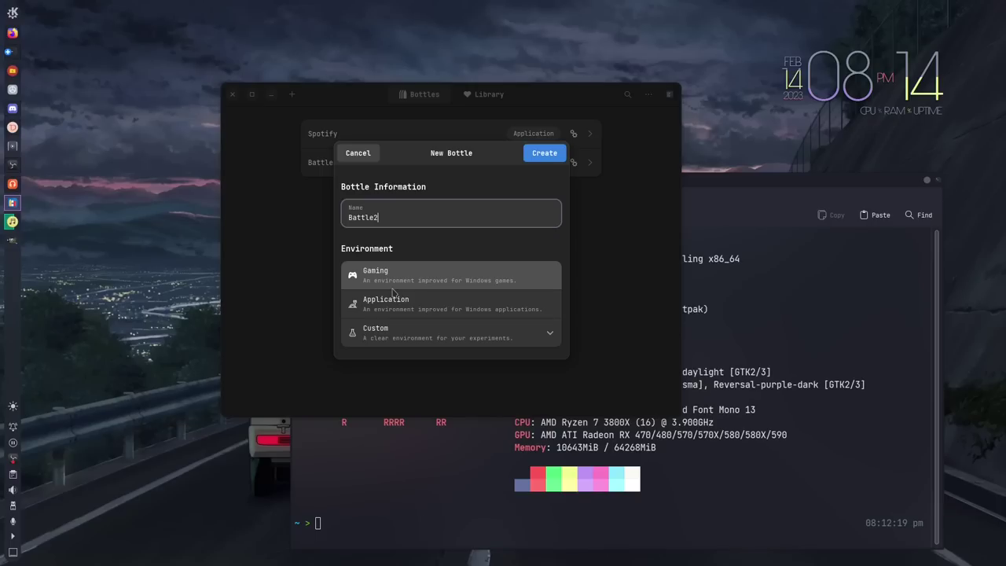
{"action": "left_click", "coordinate": [398, 281]}
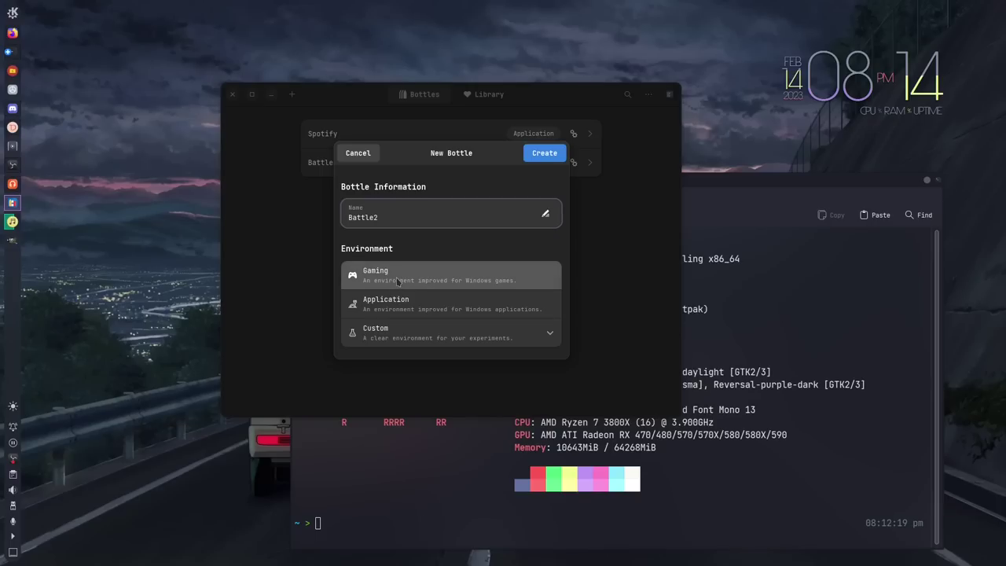
{"action": "left_click", "coordinate": [543, 162]}
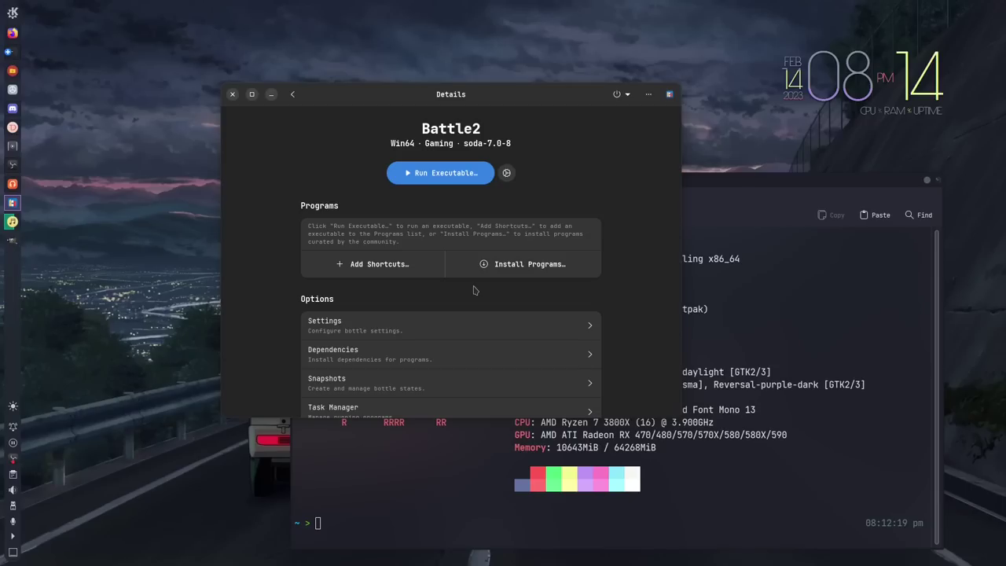
- Browse the community-curated installers for the Battle2 bottle and install EA Launcher with its default setup
{"action": "left_click", "coordinate": [489, 271]}
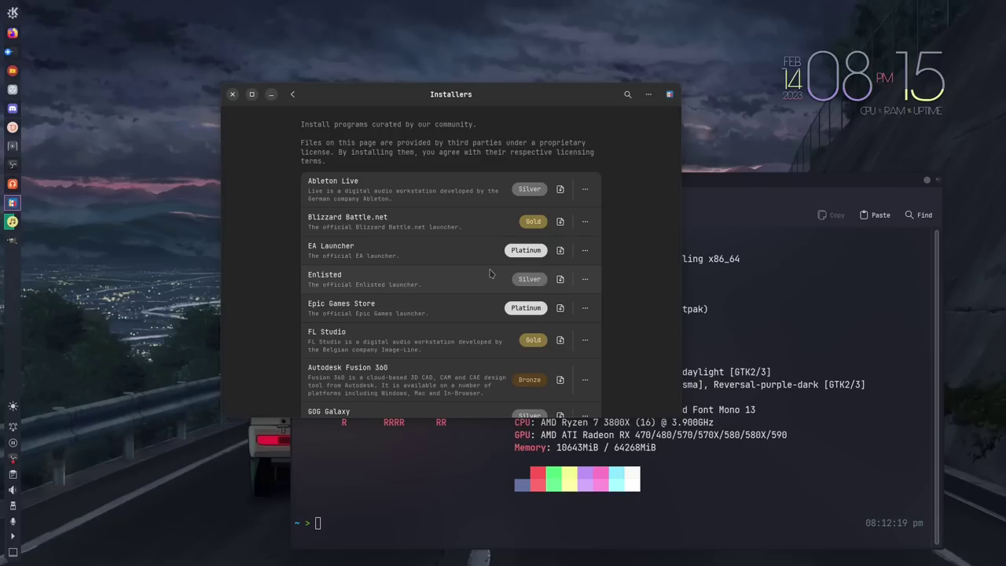
{"action": "scroll", "coordinate": [489, 272], "scroll_direction": "down", "scroll_amount": 3}
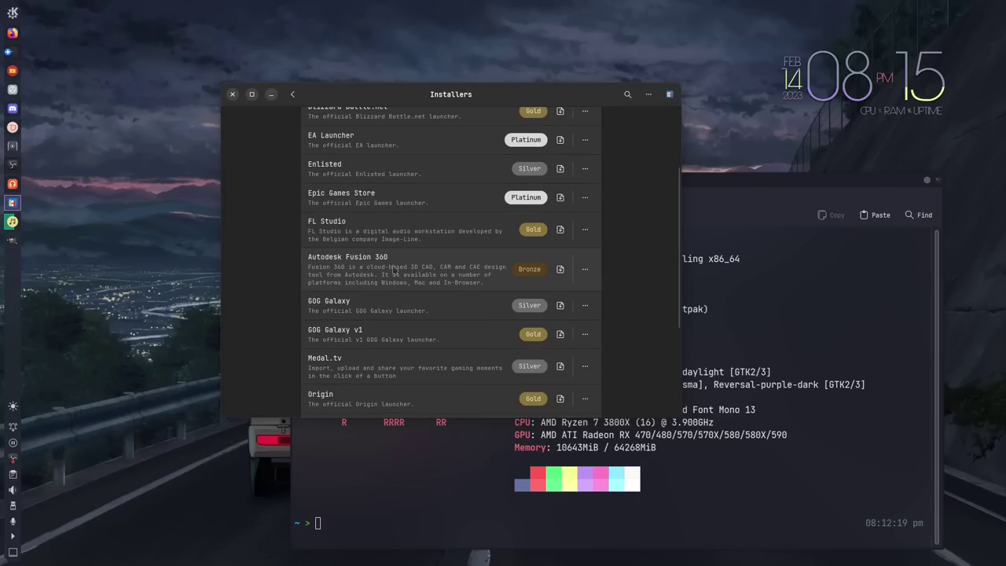
{"action": "scroll", "coordinate": [354, 367], "scroll_direction": "down", "scroll_amount": 1}
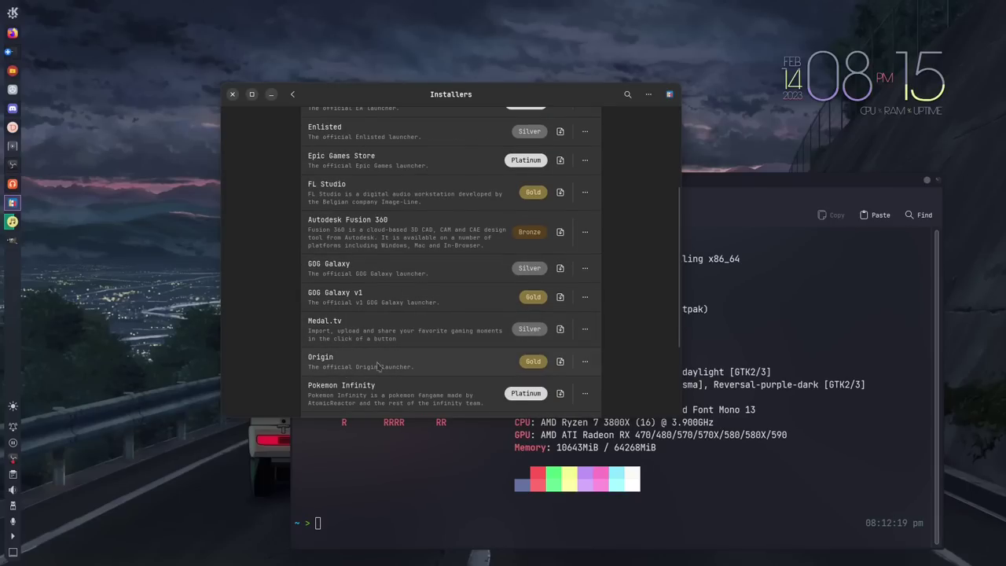
{"action": "scroll", "coordinate": [381, 366], "scroll_direction": "down", "scroll_amount": 2}
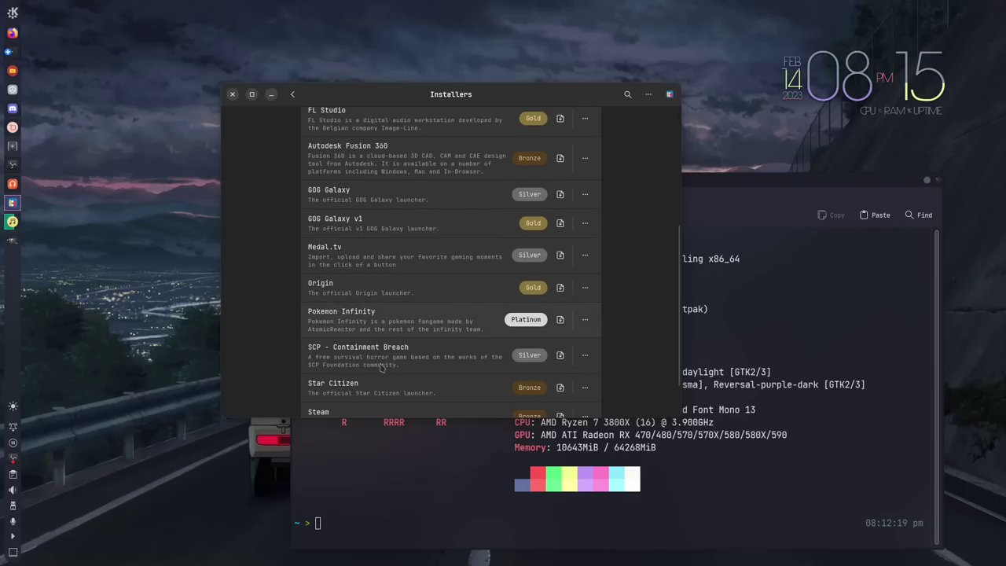
{"action": "scroll", "coordinate": [380, 366], "scroll_direction": "down", "scroll_amount": 2}
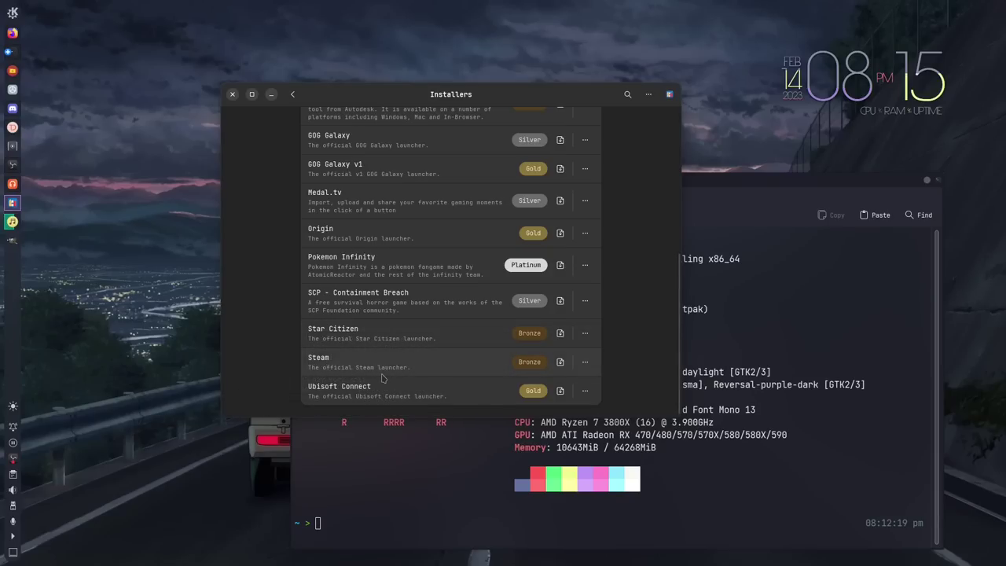
{"action": "scroll", "coordinate": [395, 330], "scroll_direction": "up", "scroll_amount": 5}
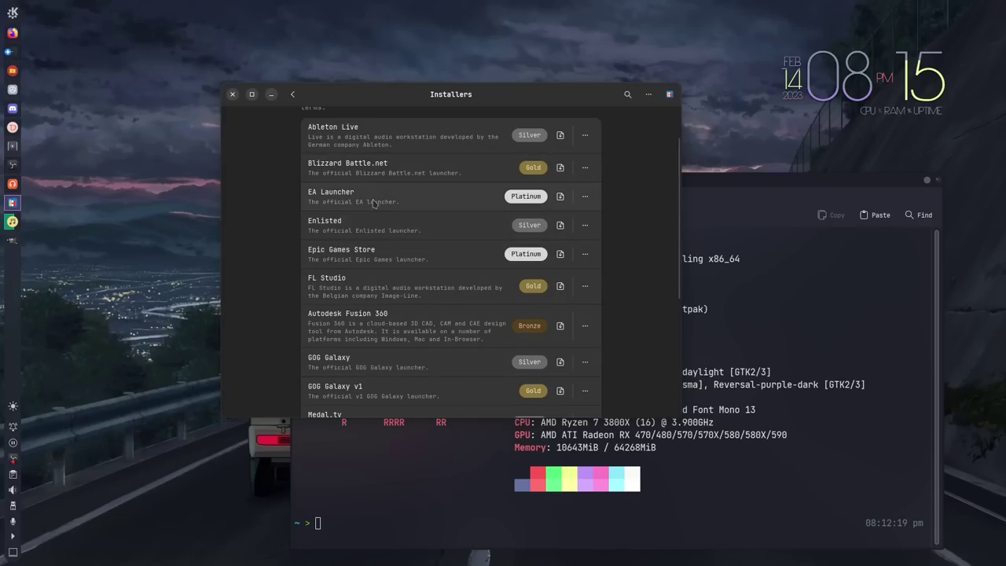
{"action": "left_click", "coordinate": [330, 194]}
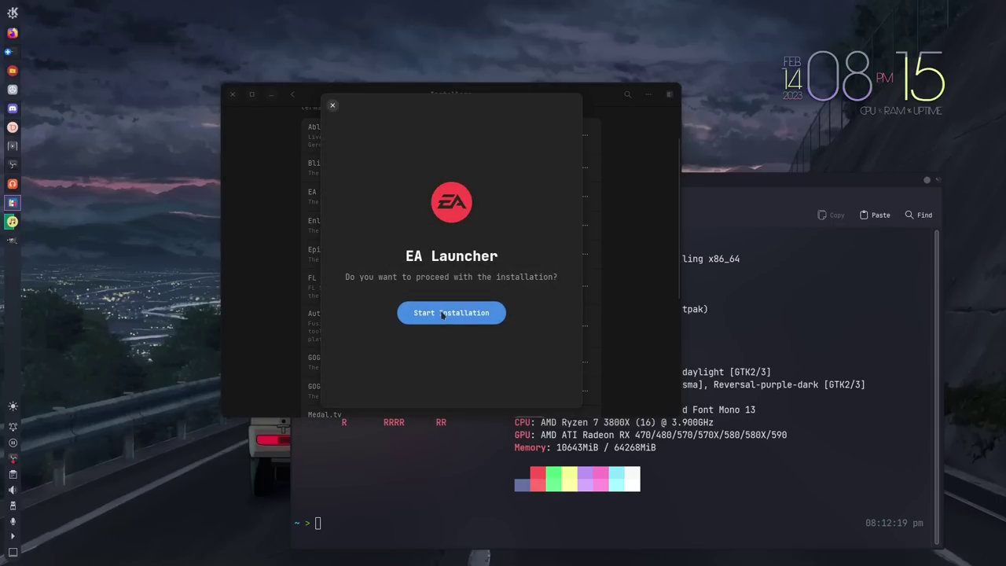
{"action": "left_click", "coordinate": [442, 315]}
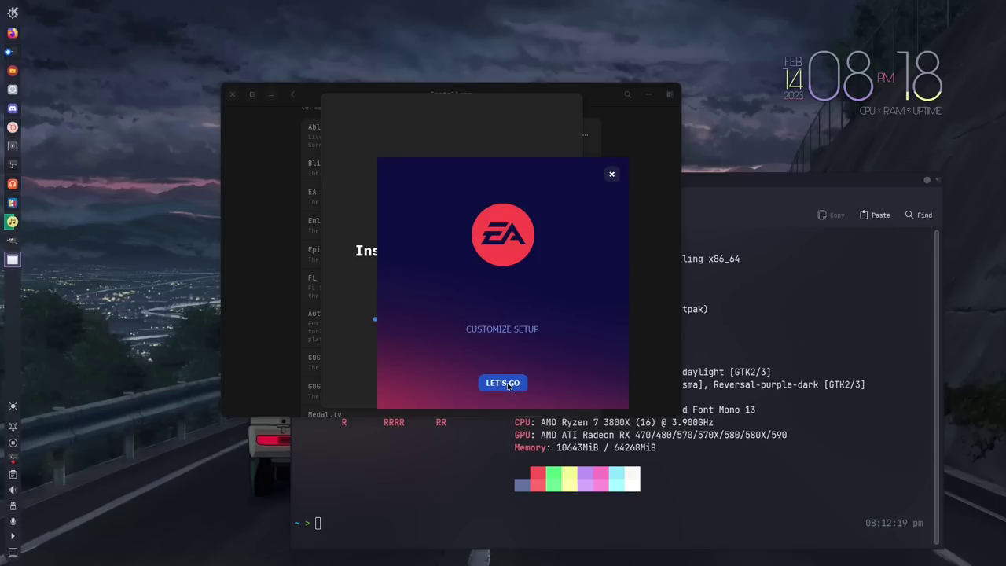
{"action": "left_click", "coordinate": [508, 384]}
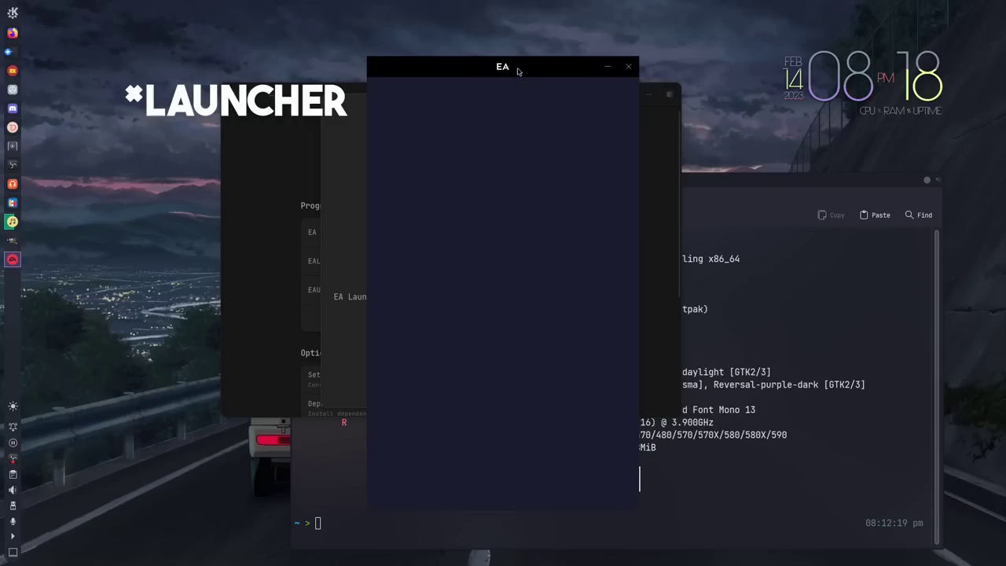
- Close the EA sign-in window, then relaunch EALauncher from the Battle2 program list and move its window aside
{"action": "left_click_drag", "start_coordinate": [516, 66], "coordinate": [755, 62]}
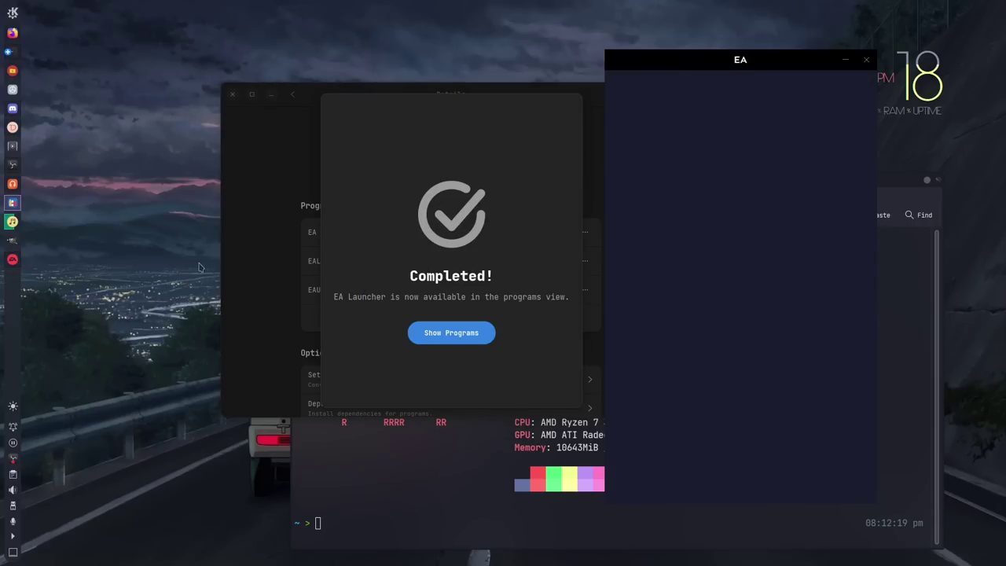
{"action": "mouse_move", "coordinate": [16, 264]}
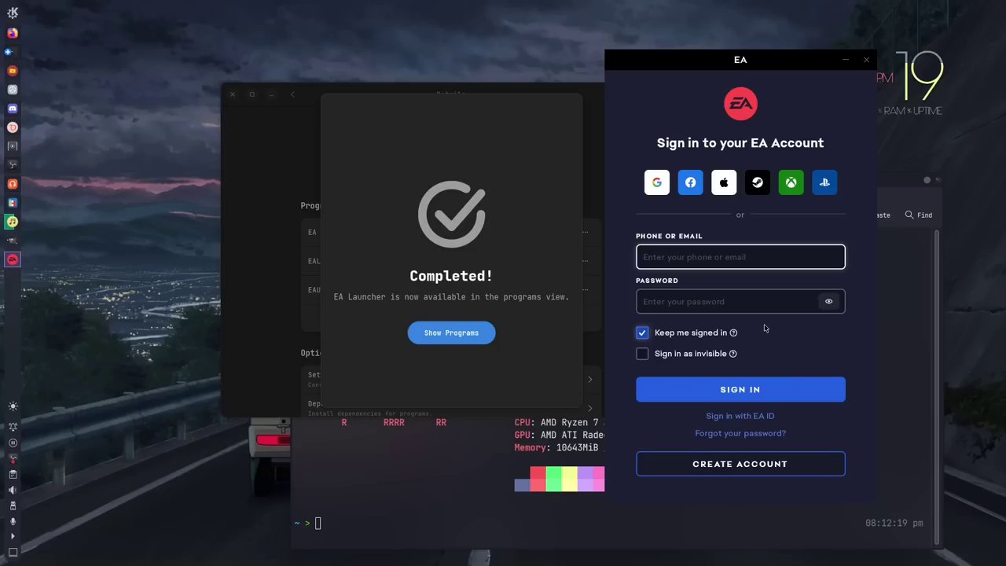
{"action": "left_click", "coordinate": [867, 61]}
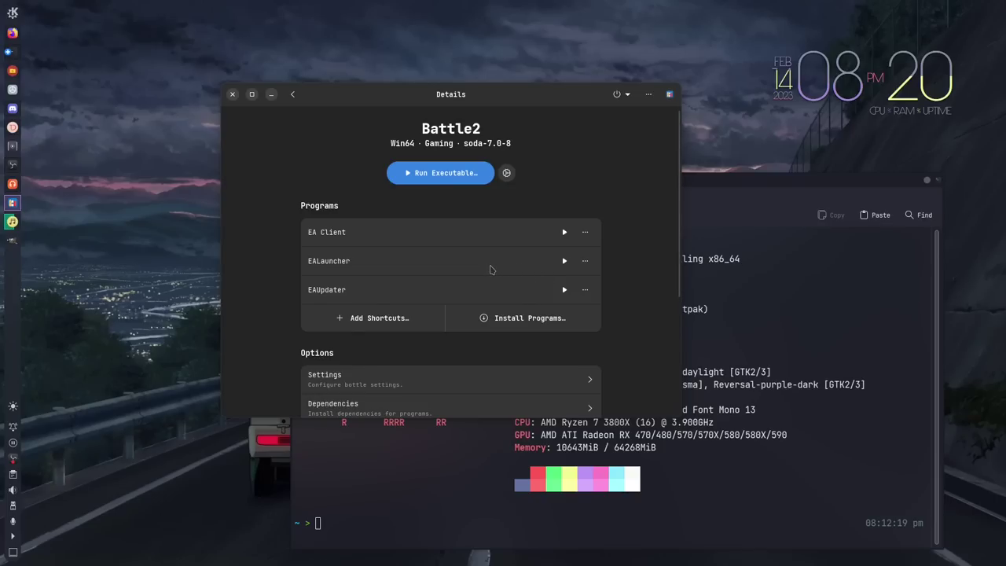
{"action": "left_click", "coordinate": [564, 261]}
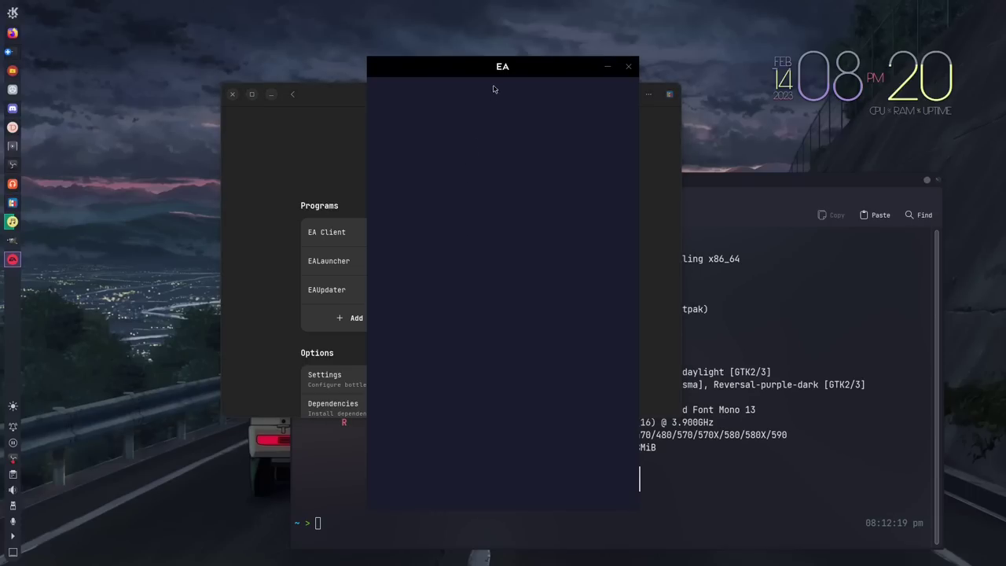
{"action": "left_click_drag", "start_coordinate": [496, 67], "coordinate": [633, 67]}
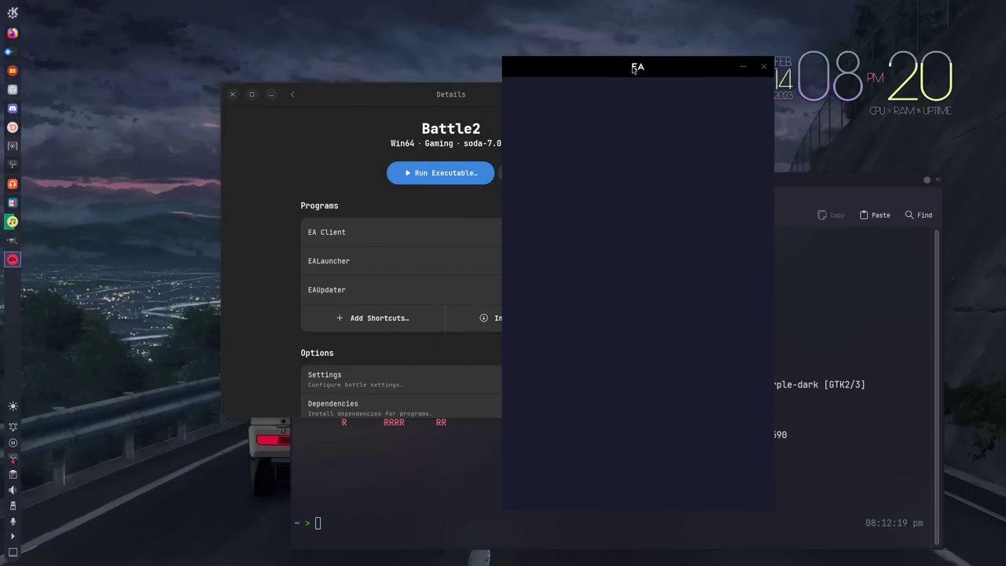
- Review the Battle2 bottle's options and its additional management actions, such as backup, duplication and export
{"action": "scroll", "coordinate": [454, 280], "scroll_direction": "down", "scroll_amount": 3}
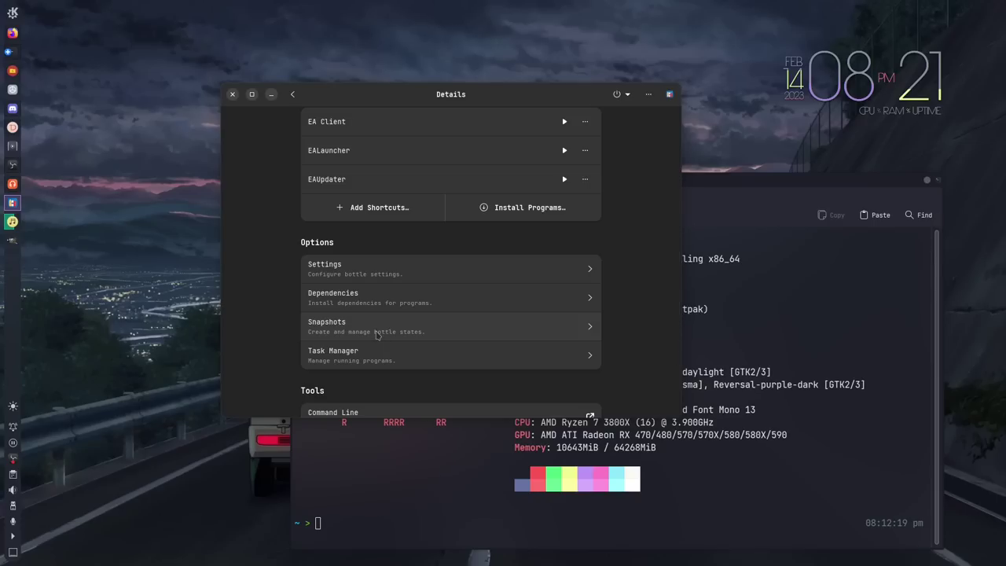
{"action": "left_click", "coordinate": [651, 95]}
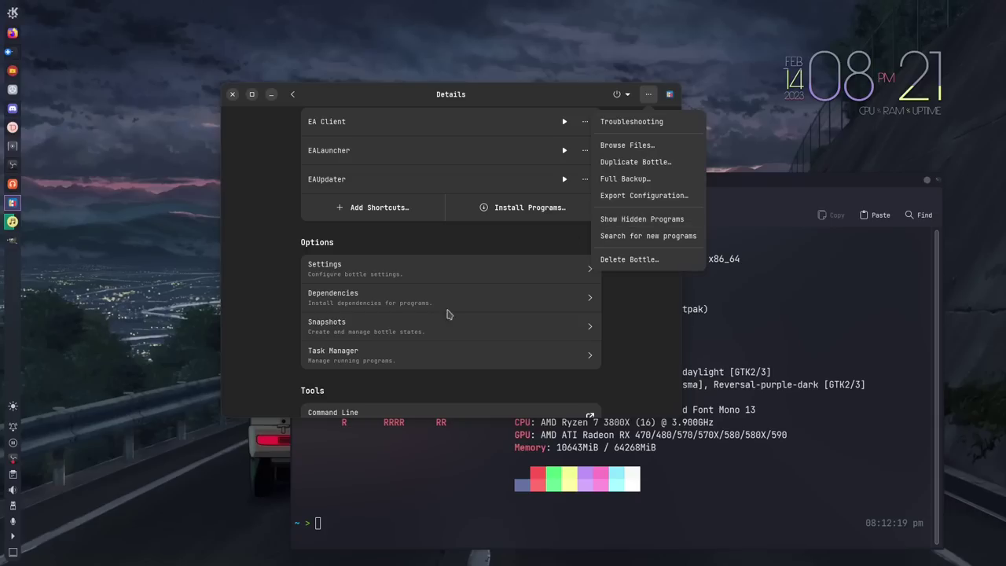
{"action": "left_click", "coordinate": [277, 326]}
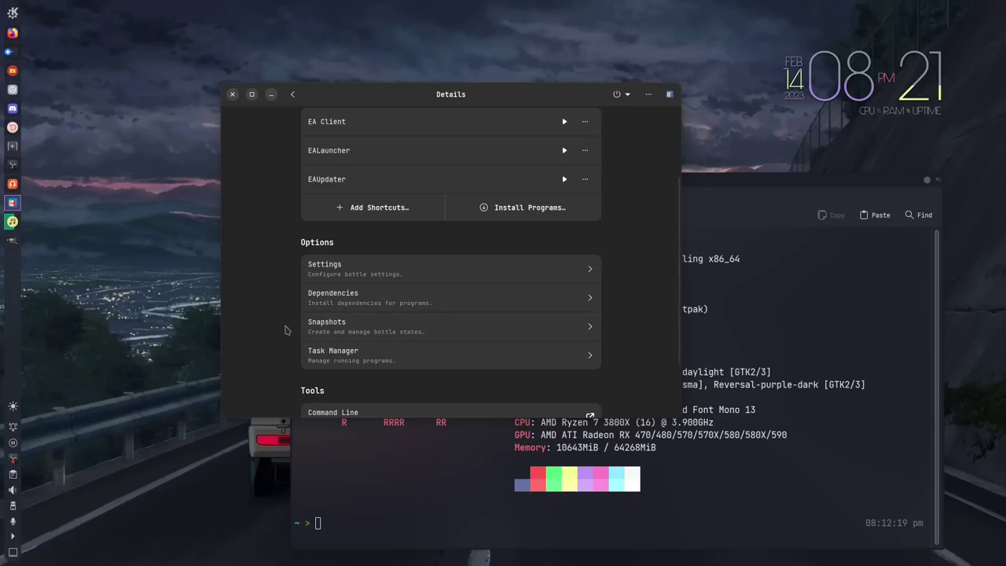
- Return to the bottle list and create a new bottle named iTunes with the Application environment
{"action": "left_click", "coordinate": [294, 95]}
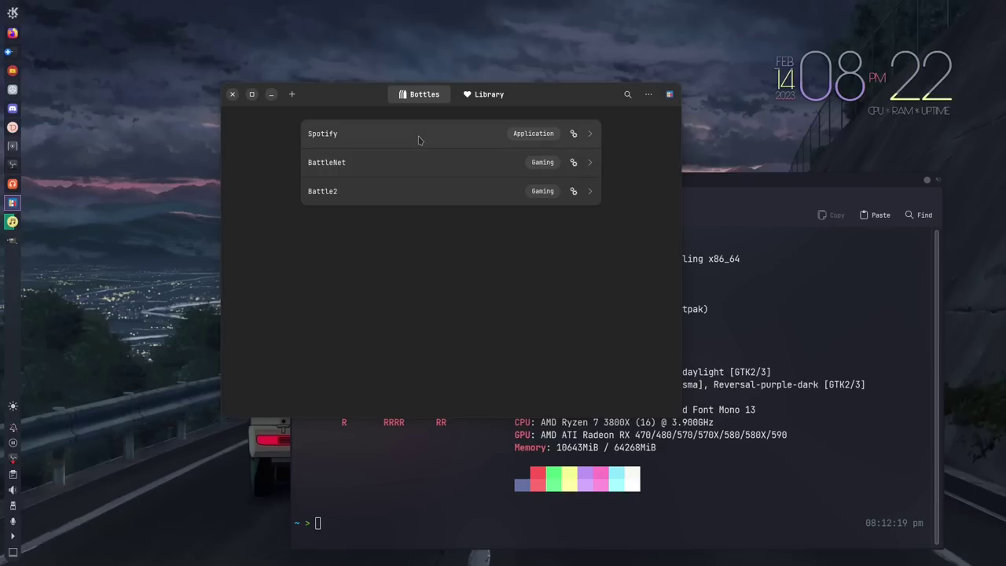
{"action": "left_click", "coordinate": [293, 95]}
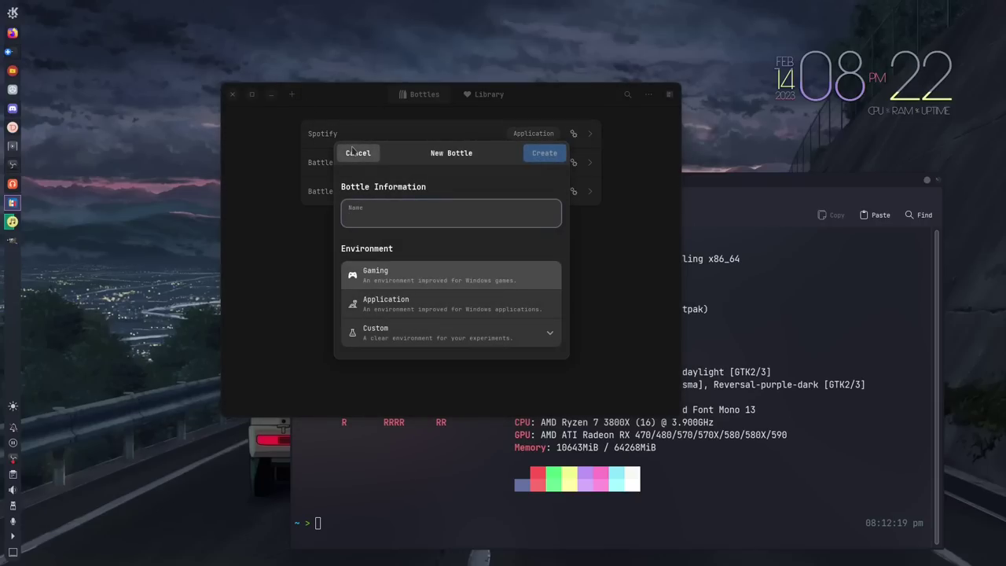
{"action": "type", "text": "iTunes"}
{"action": "left_click", "coordinate": [421, 298]}
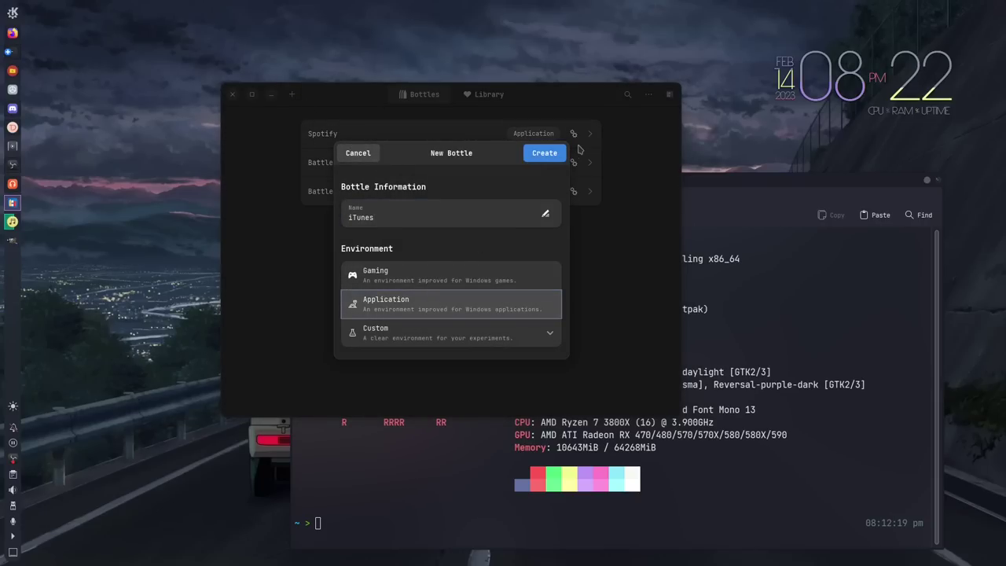
{"action": "left_click", "coordinate": [544, 153]}
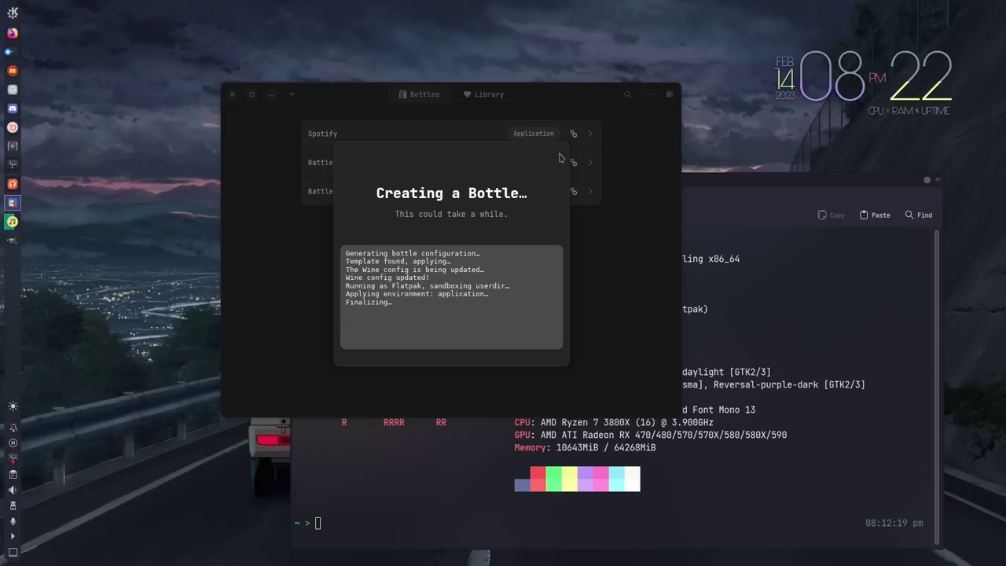
{"action": "left_click", "coordinate": [449, 338]}
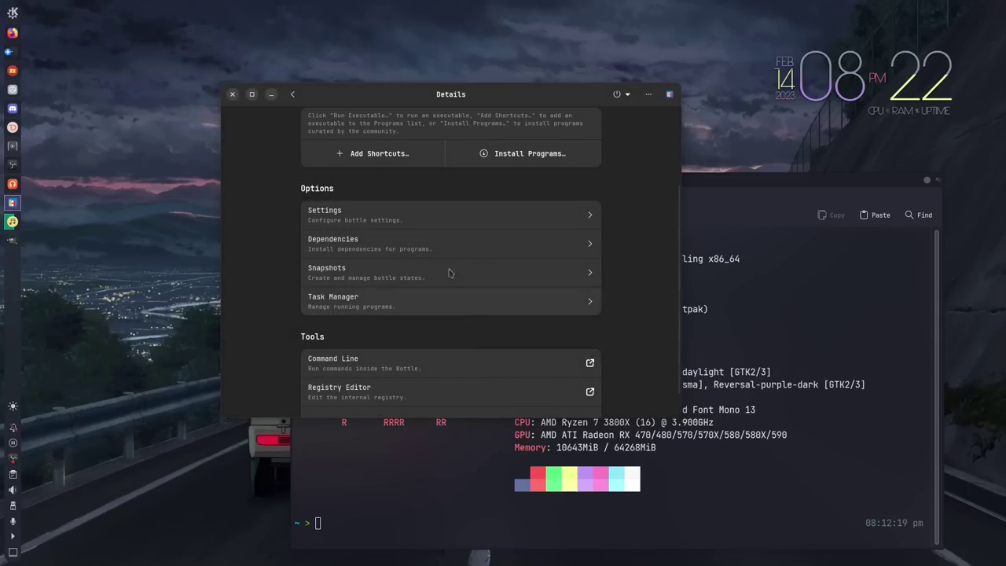
- Run the executable iTunes64Setup.exe from the Downloads folder in the iTunes bottle
{"action": "scroll", "coordinate": [406, 213], "scroll_direction": "up", "scroll_amount": 3}
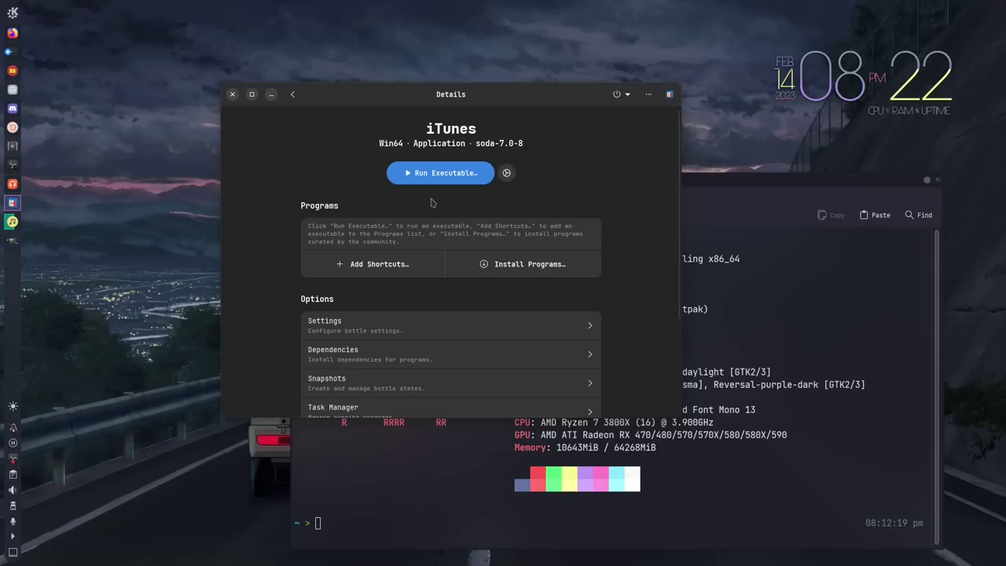
{"action": "left_click", "coordinate": [407, 175]}
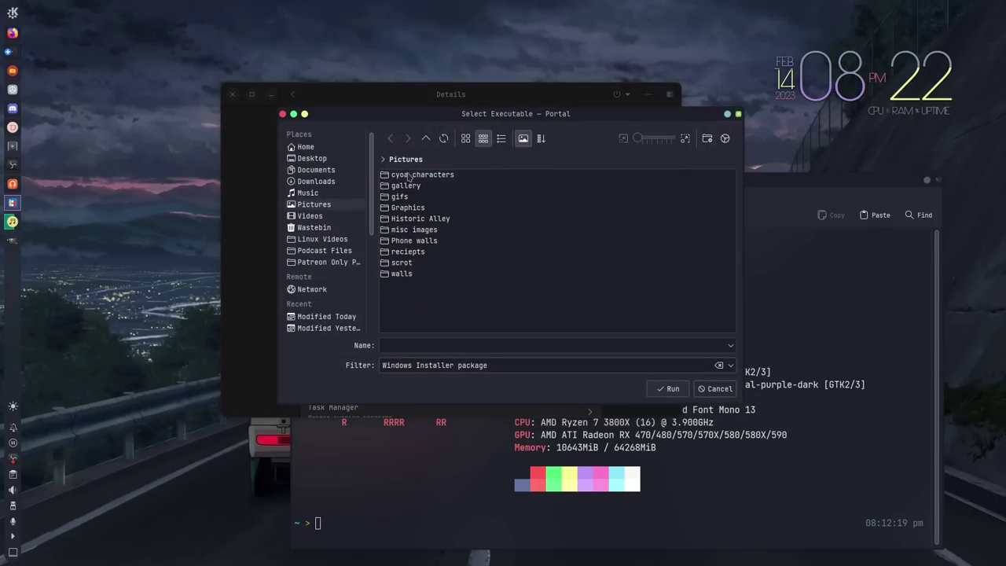
{"action": "left_click", "coordinate": [333, 183]}
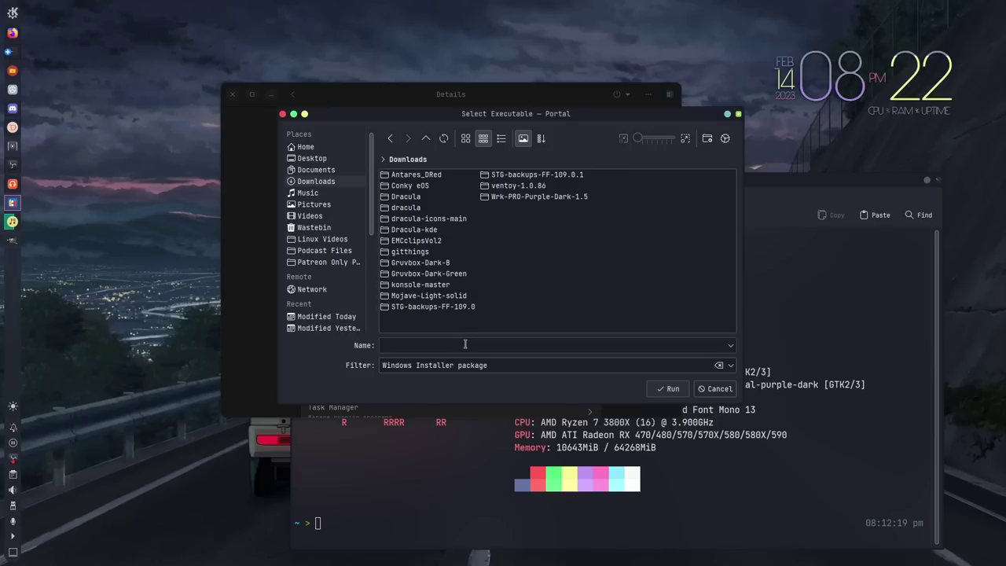
{"action": "type", "text": "iTunes64Setup.exe"}
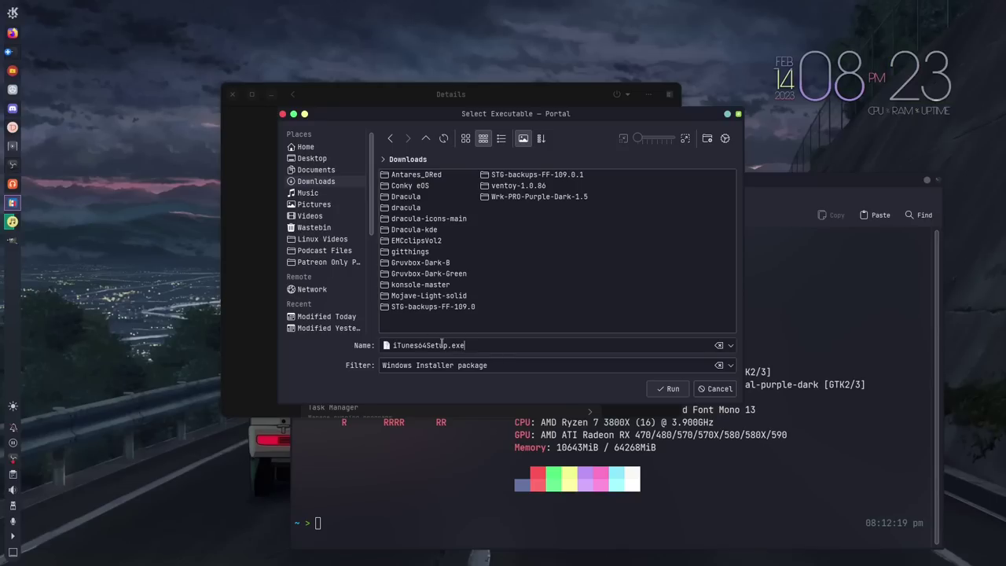
{"action": "left_click", "coordinate": [660, 388]}
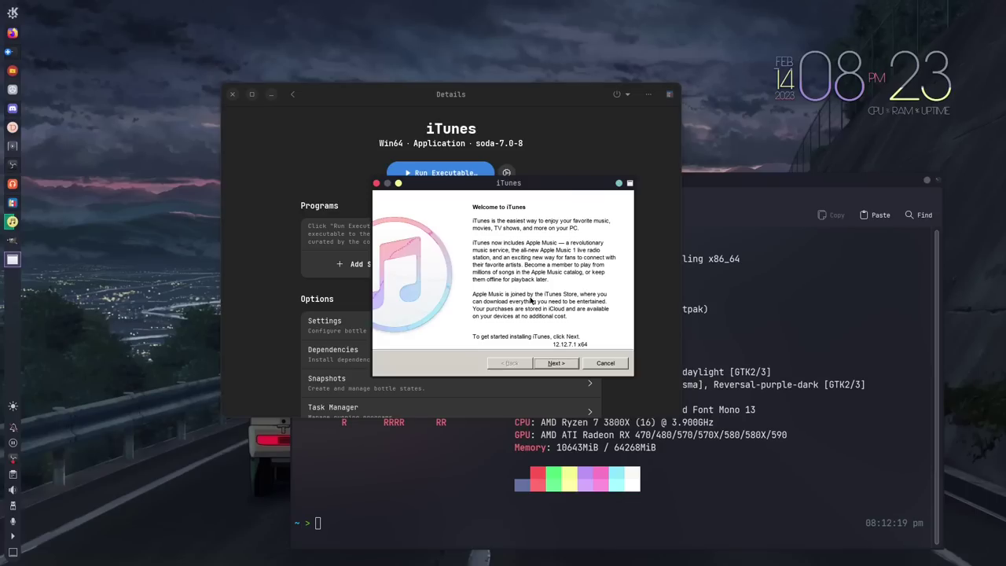
- Install iTunes with the default installation options, allow it to turn on AutoRun, and finish the installer
{"action": "left_click", "coordinate": [553, 363]}
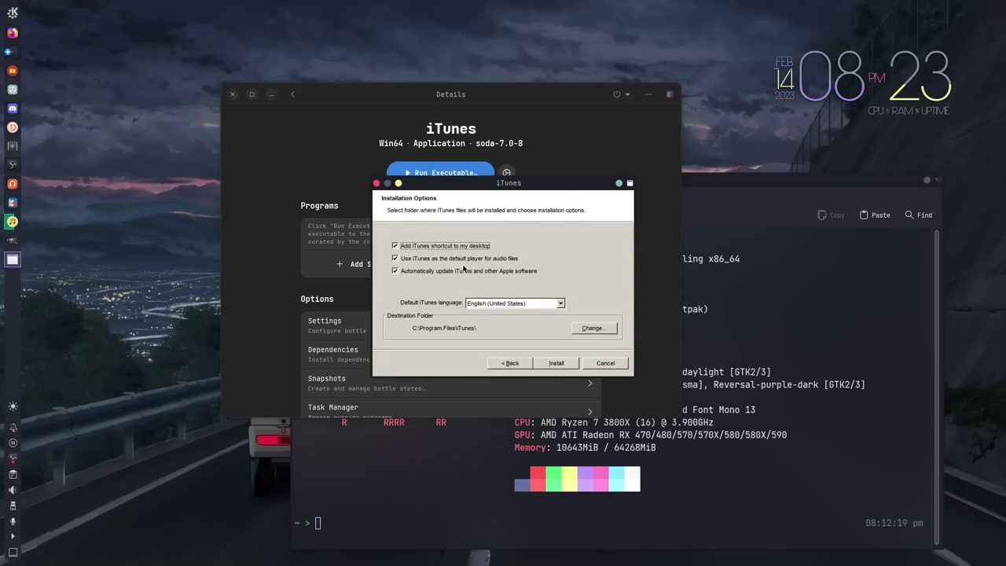
{"action": "left_click", "coordinate": [556, 363]}
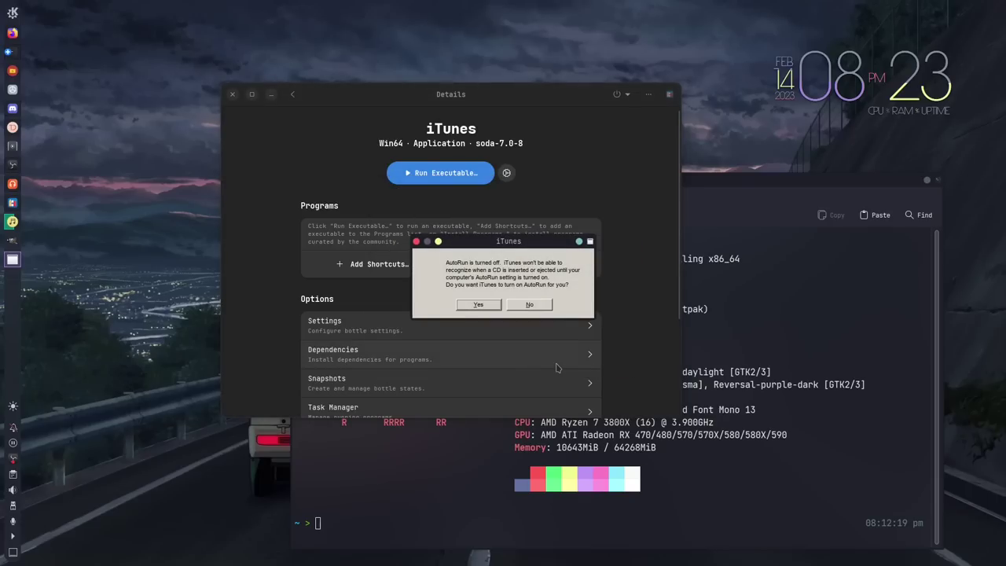
{"action": "left_click", "coordinate": [478, 304]}
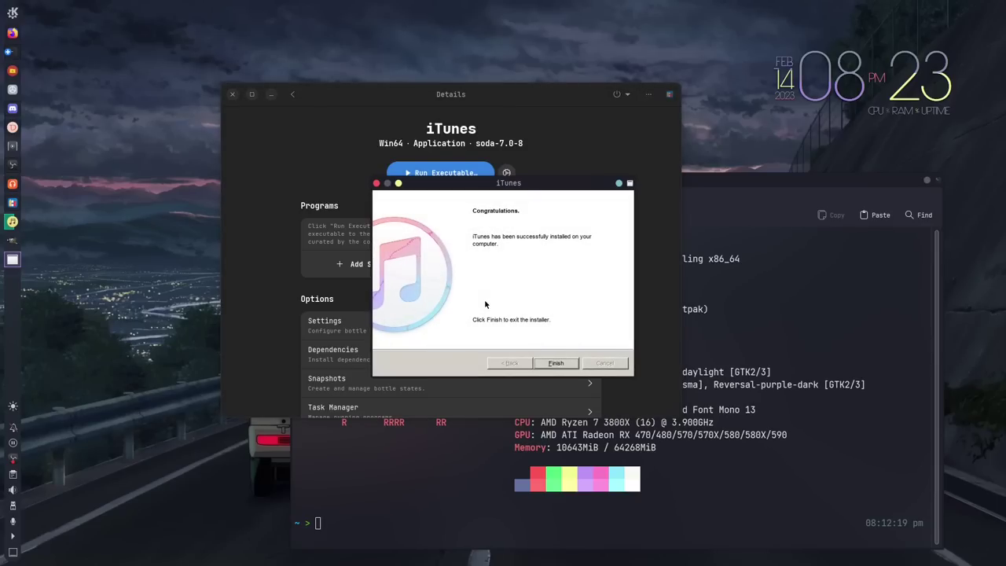
{"action": "left_click", "coordinate": [553, 362]}
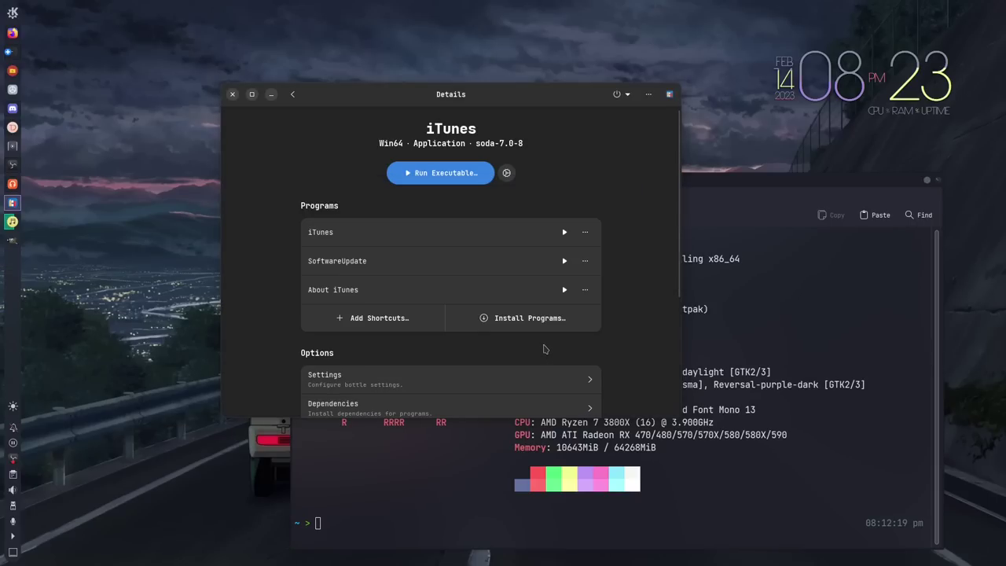
- Launch iTunes from the bottle's program list, suppress the default audio player message for the future, and decline changing the default player
{"action": "left_click", "coordinate": [563, 232]}
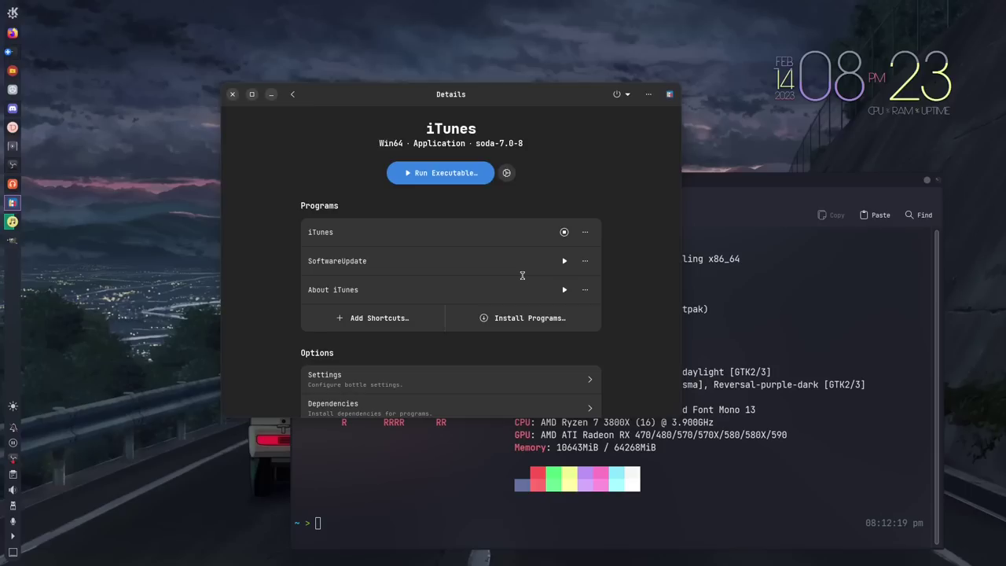
{"action": "left_click", "coordinate": [601, 355]}
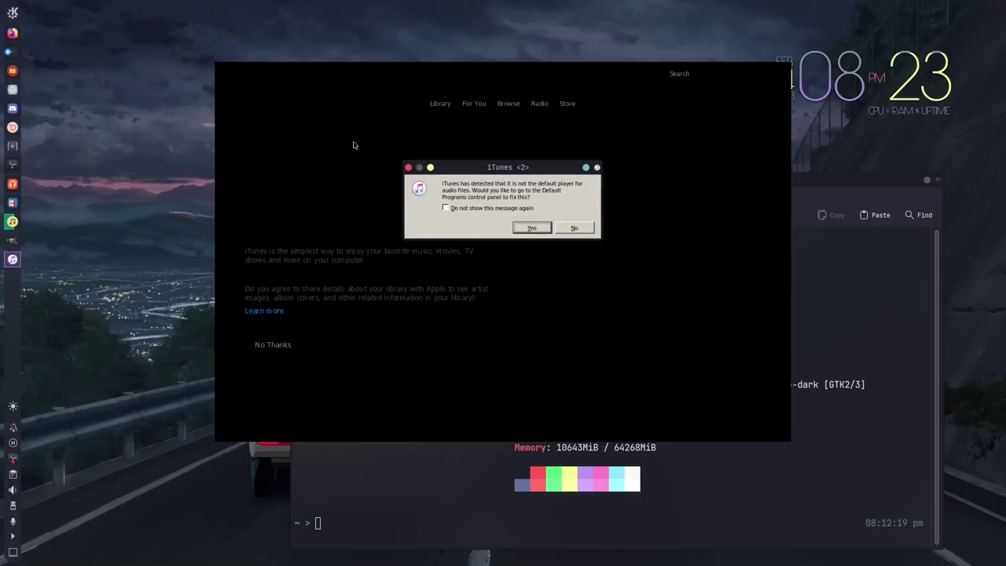
{"action": "left_click", "coordinate": [457, 210]}
{"action": "left_click", "coordinate": [572, 227]}
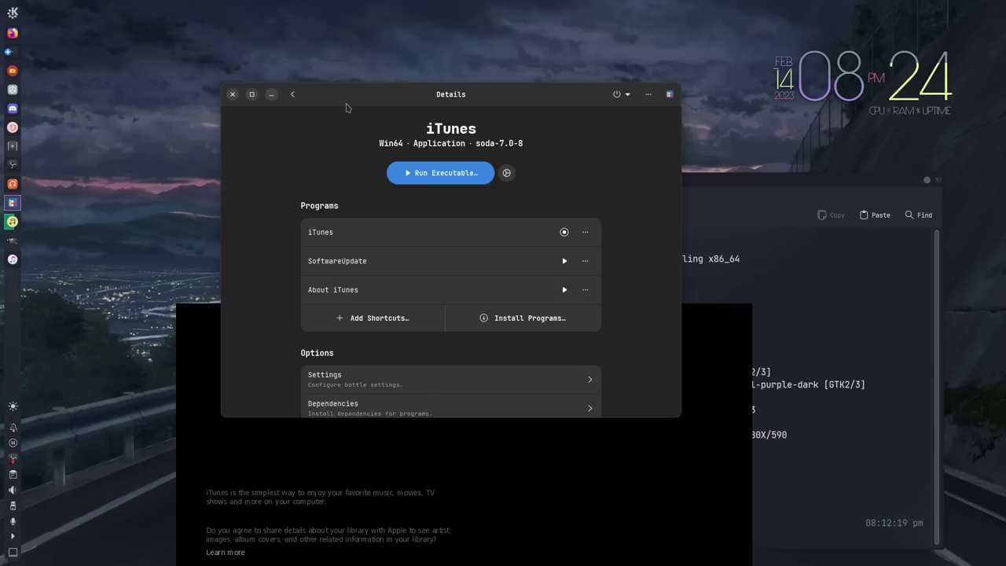
- Browse the list of dependencies available for the iTunes bottle, including fonts, .NET Framework versions and DirectX libraries
{"action": "scroll", "coordinate": [419, 269], "scroll_direction": "down", "scroll_amount": 2}
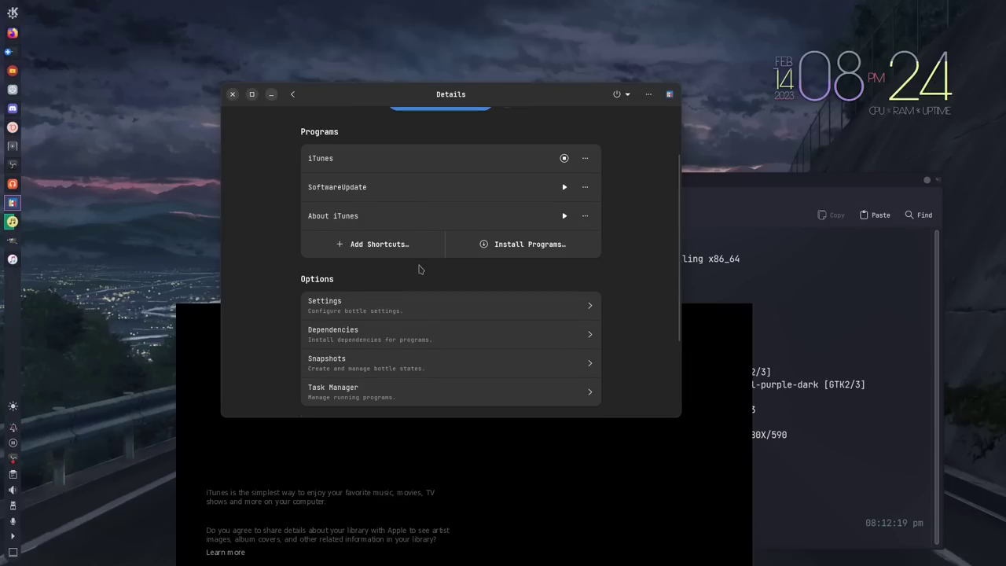
{"action": "left_click", "coordinate": [383, 336]}
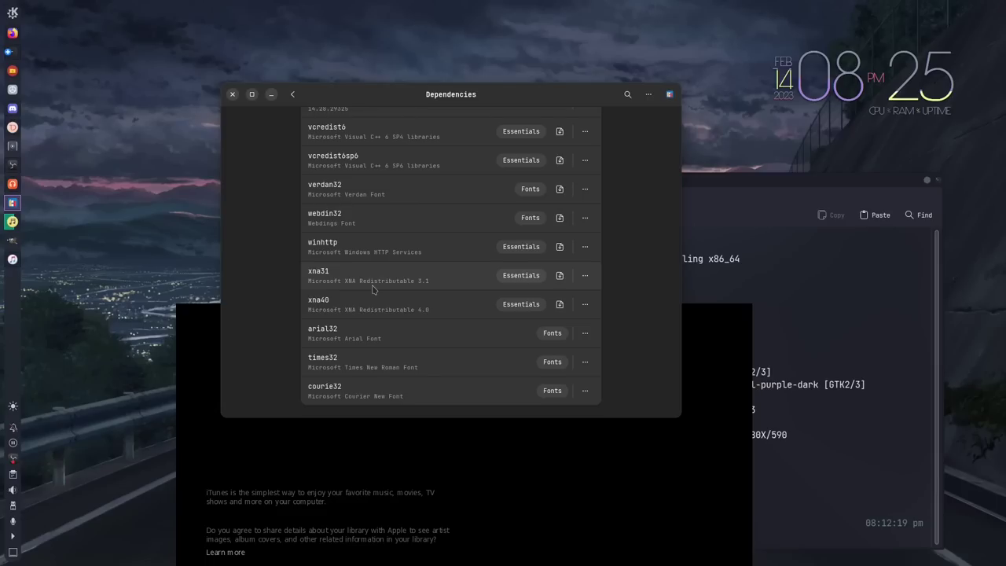
{"action": "scroll", "coordinate": [374, 289], "scroll_direction": "up", "scroll_amount": 15}
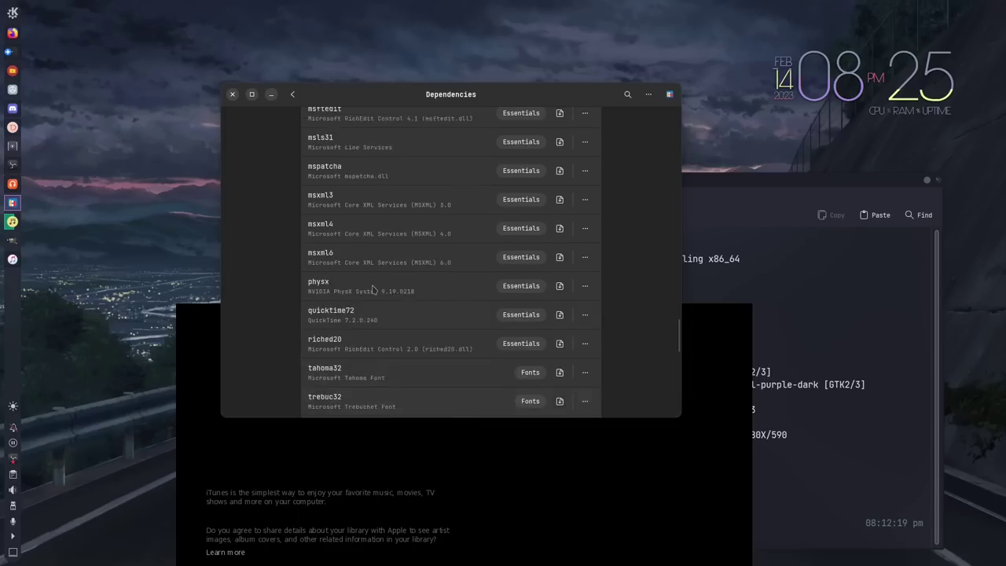
{"action": "scroll", "coordinate": [374, 289], "scroll_direction": "up", "scroll_amount": 10}
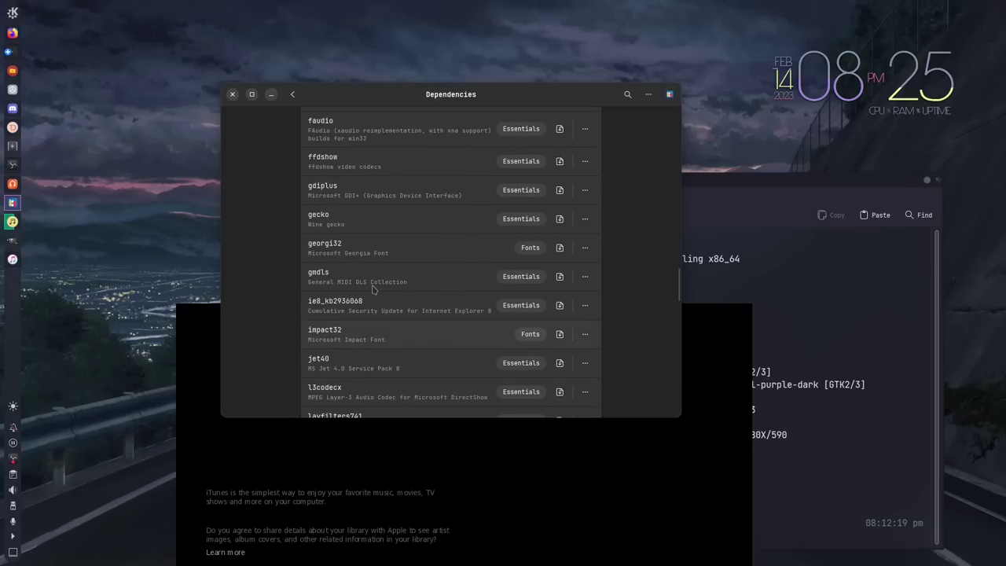
{"action": "scroll", "coordinate": [374, 289], "scroll_direction": "up", "scroll_amount": 10}
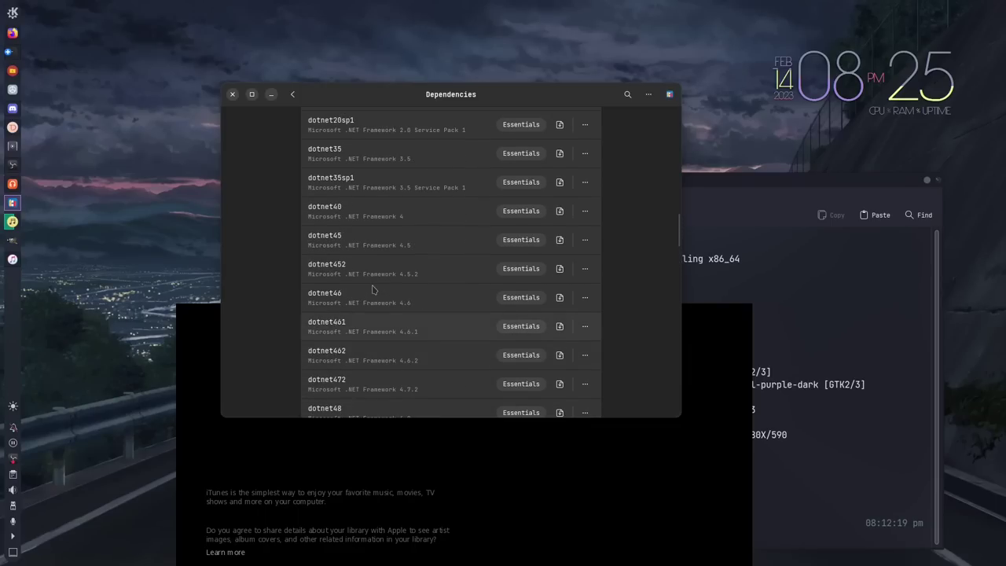
{"action": "scroll", "coordinate": [374, 289], "scroll_direction": "up", "scroll_amount": 10}
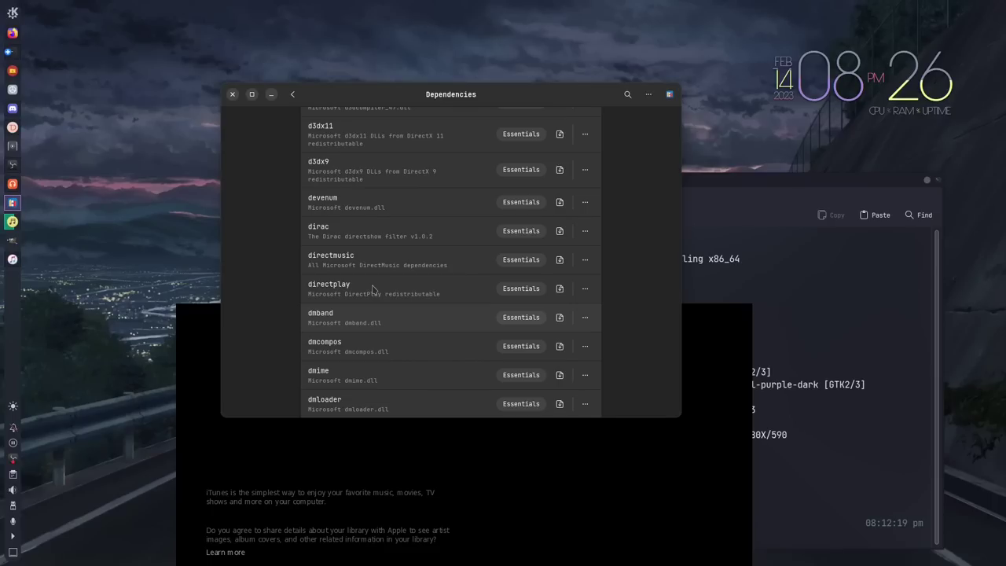
{"action": "key", "text": "Escape"}
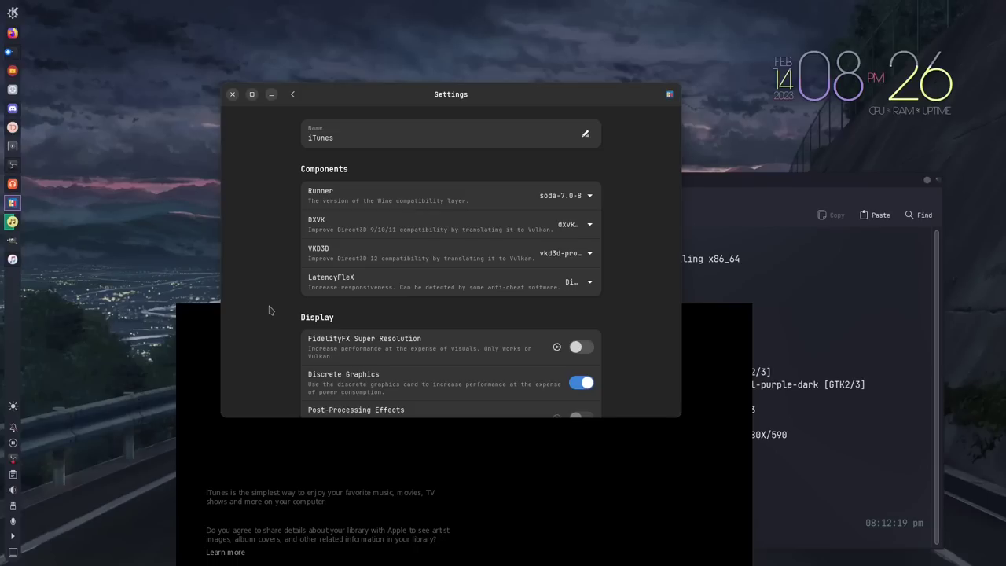
- Review the iTunes bottle's DXVK and runner version choices and its display settings, and return to the bottle's details
{"action": "left_click", "coordinate": [585, 226]}
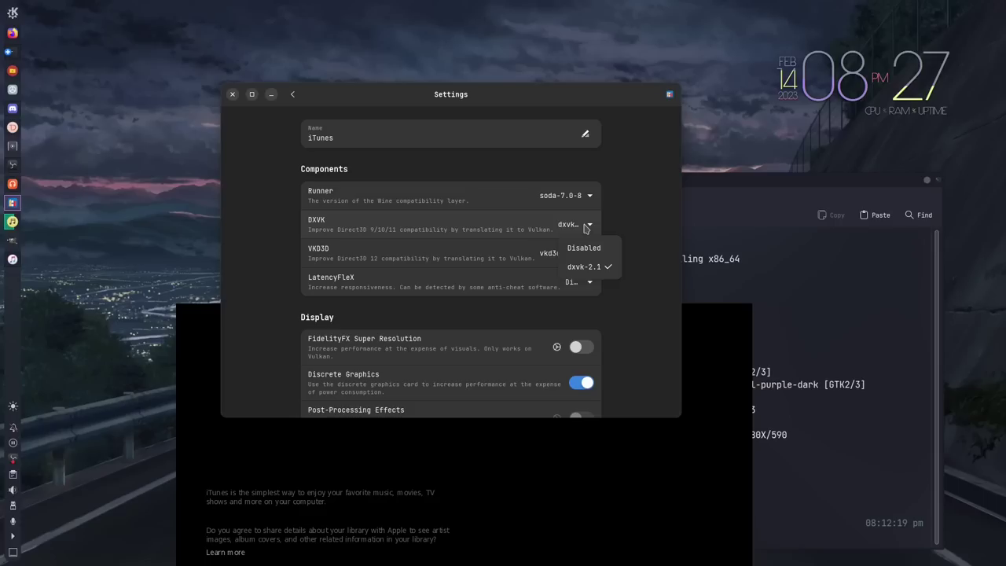
{"action": "left_click", "coordinate": [589, 197]}
{"action": "left_click", "coordinate": [589, 196]}
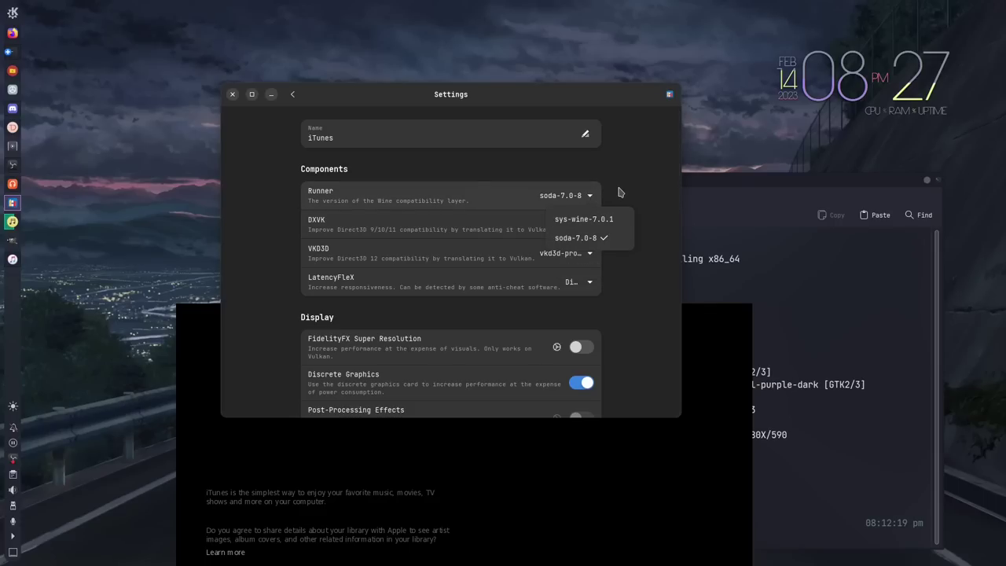
{"action": "left_click", "coordinate": [619, 192]}
{"action": "left_click", "coordinate": [589, 196]}
{"action": "left_click", "coordinate": [620, 194]}
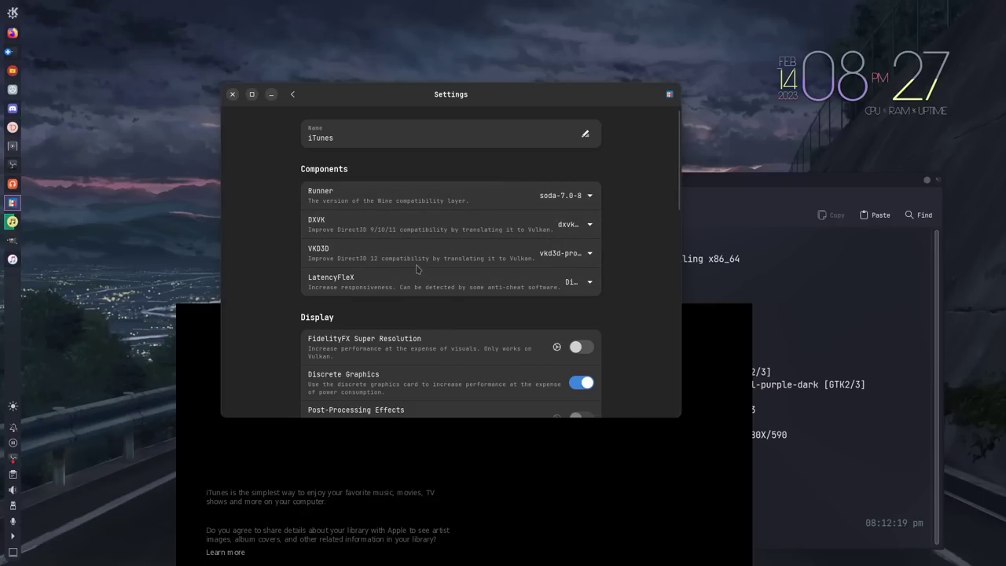
{"action": "scroll", "coordinate": [464, 261], "scroll_direction": "down", "scroll_amount": 2}
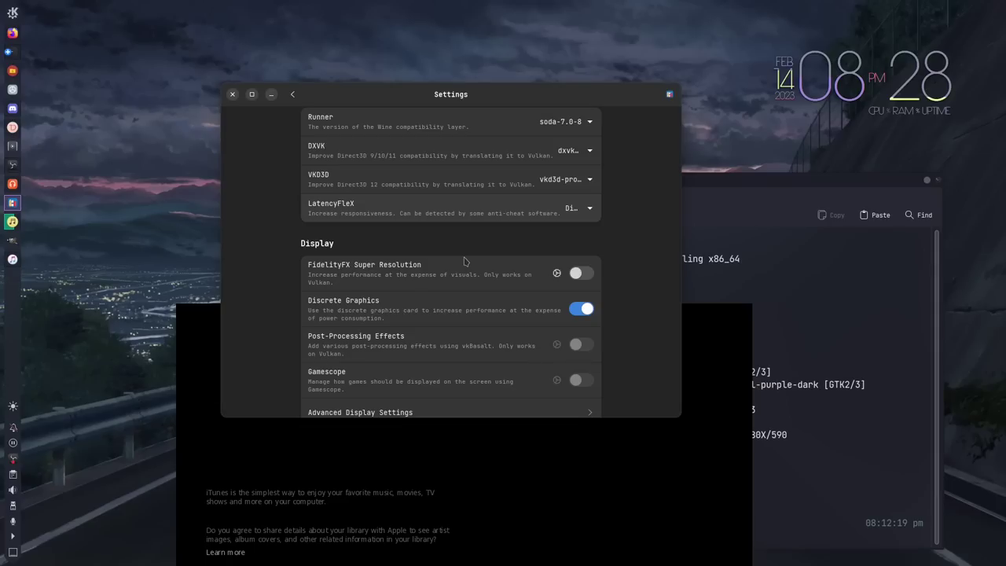
{"action": "scroll", "coordinate": [414, 153], "scroll_direction": "up", "scroll_amount": 2}
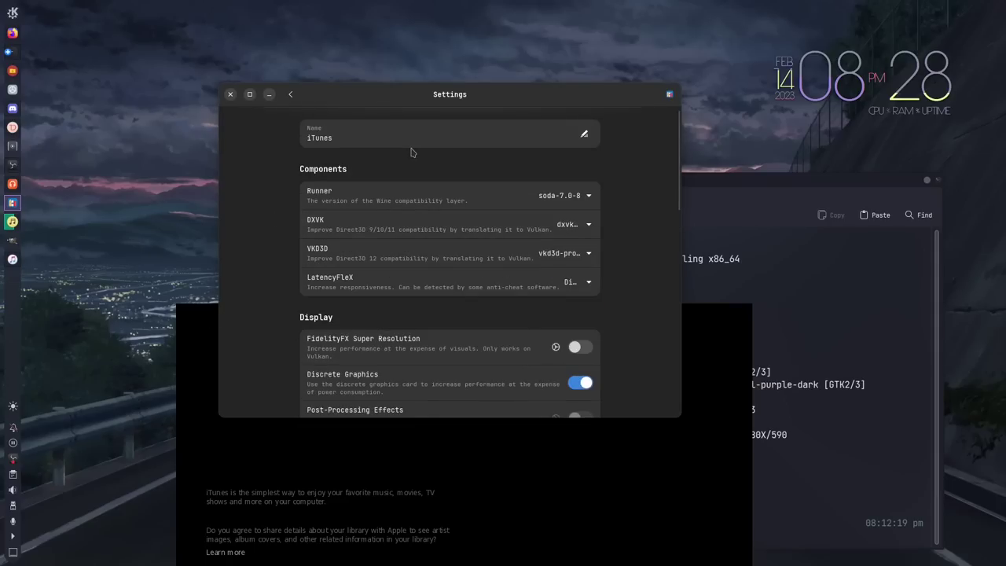
{"action": "left_click", "coordinate": [290, 94]}
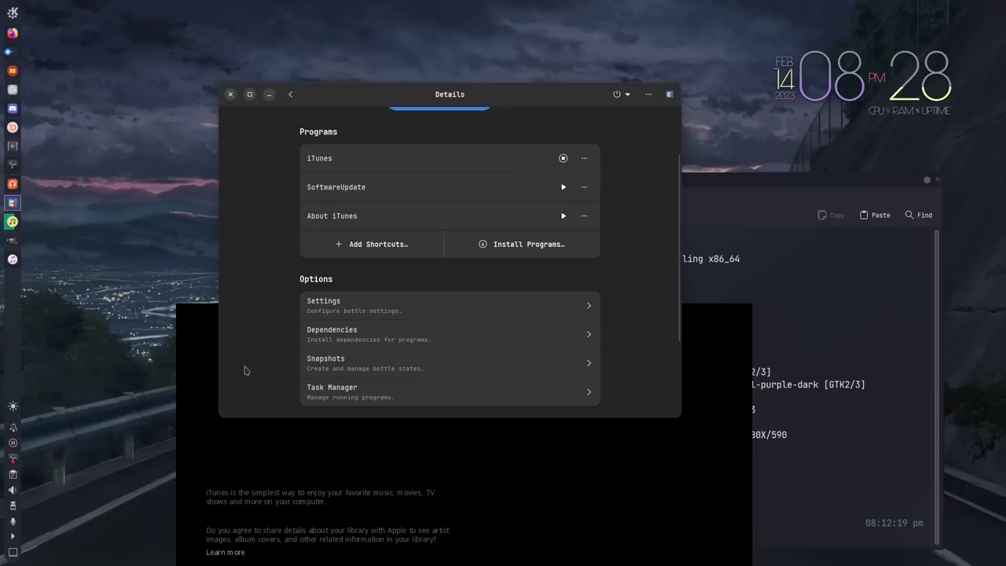
- Stop the running iTunes program and delete the iTunes bottle
{"action": "left_click", "coordinate": [563, 158]}
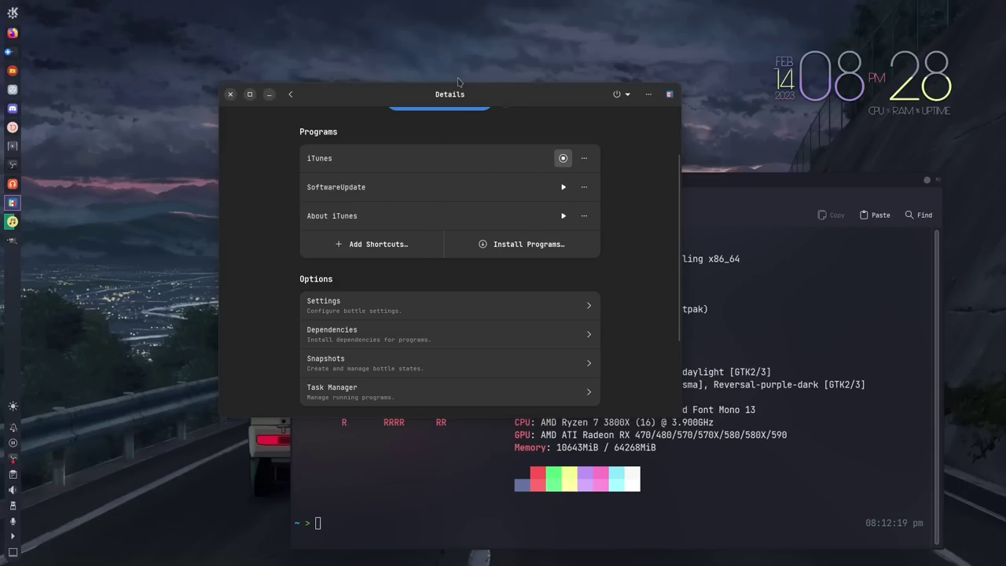
{"action": "left_click_drag", "start_coordinate": [458, 82], "coordinate": [433, 66]}
{"action": "left_click", "coordinate": [621, 77]}
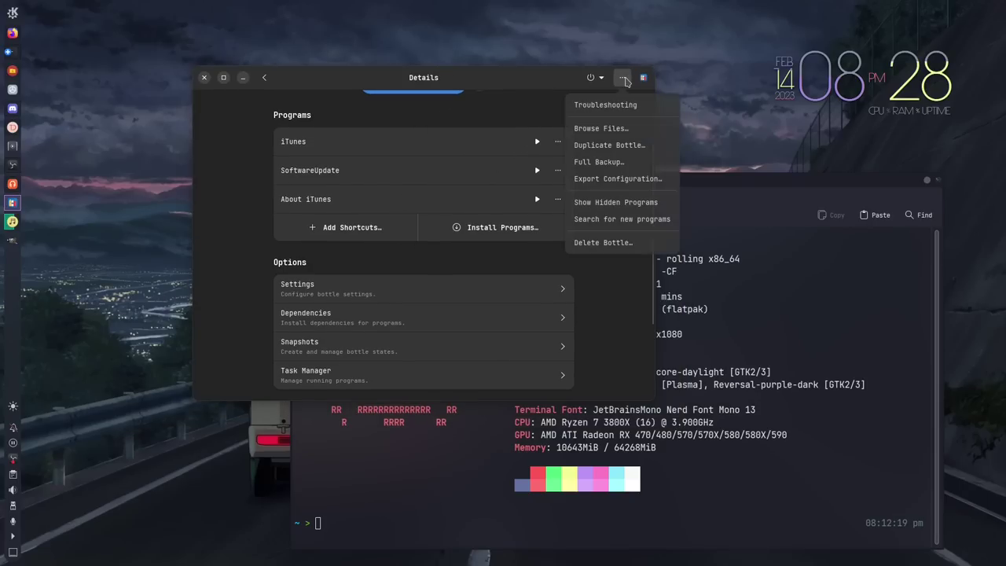
{"action": "left_click", "coordinate": [607, 244]}
{"action": "left_click", "coordinate": [458, 285]}
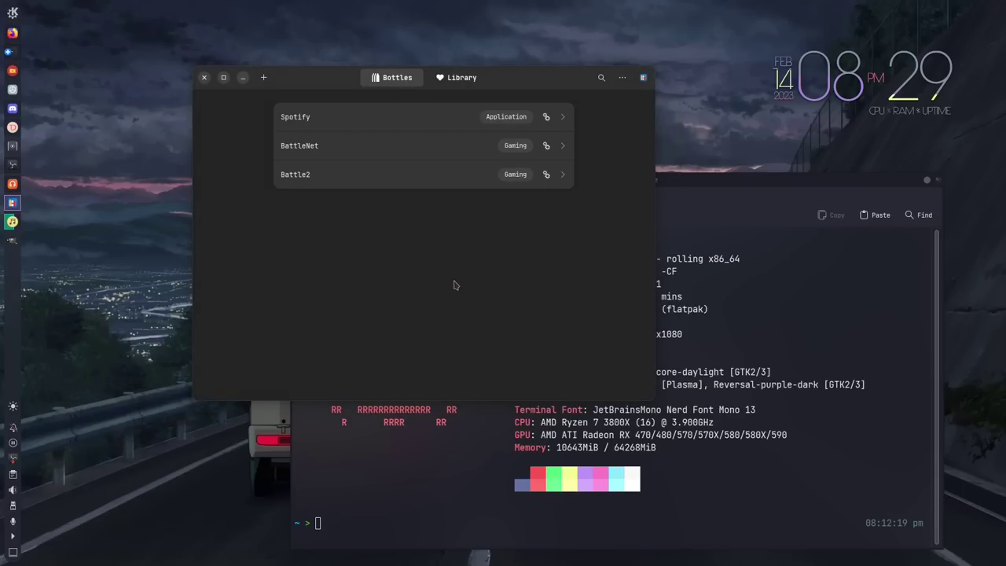
- Check the BattleNet bottle's details, launch Battle.net from the library instead, and dismiss its What's New announcement
{"action": "left_click", "coordinate": [322, 149]}
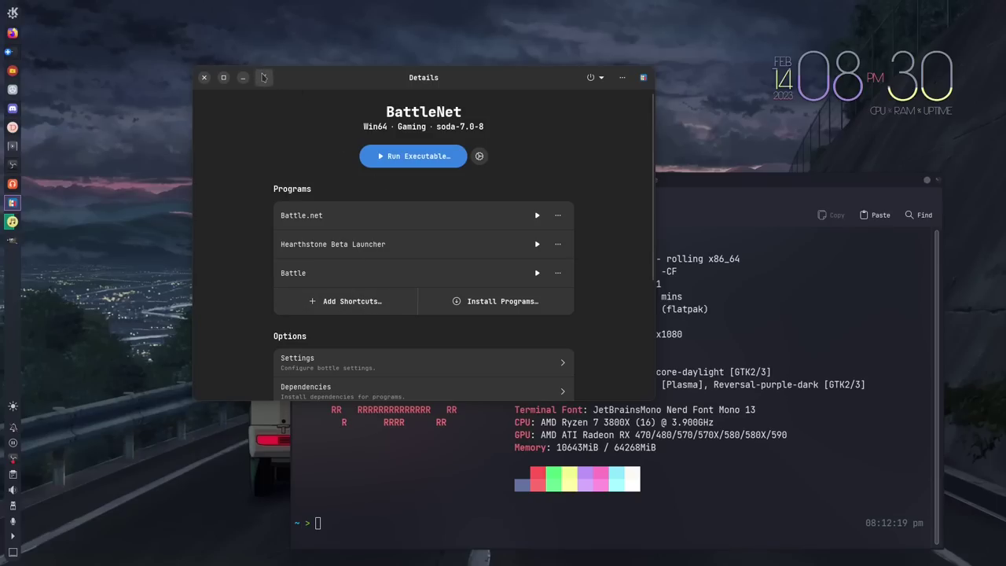
{"action": "left_click", "coordinate": [264, 77]}
{"action": "left_click", "coordinate": [460, 79]}
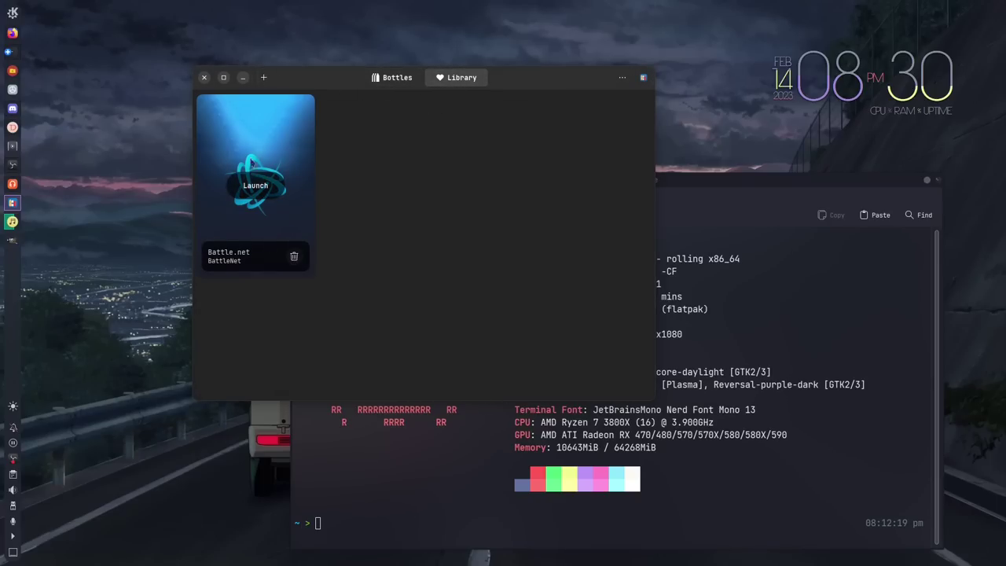
{"action": "left_click", "coordinate": [256, 186]}
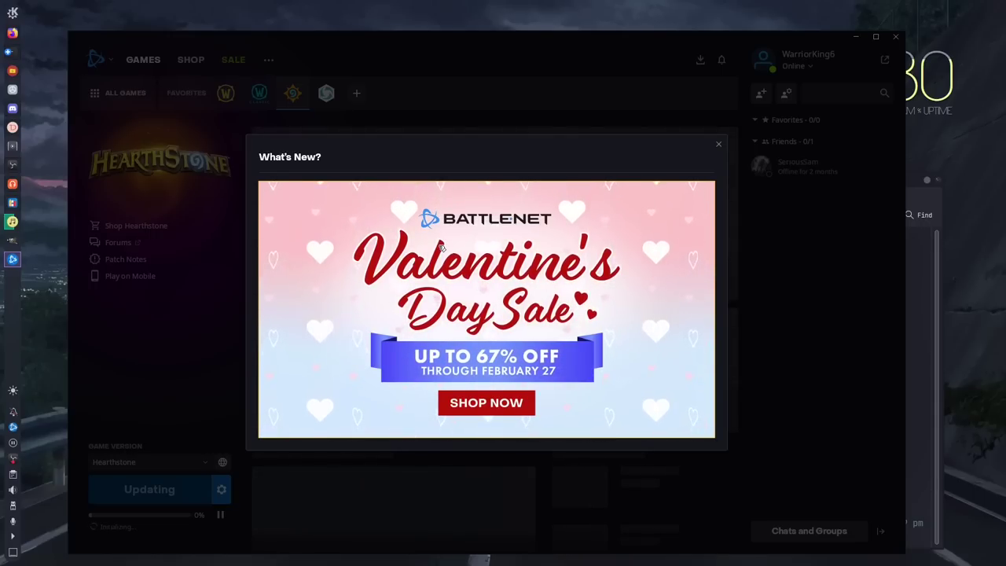
{"action": "left_click", "coordinate": [718, 144]}
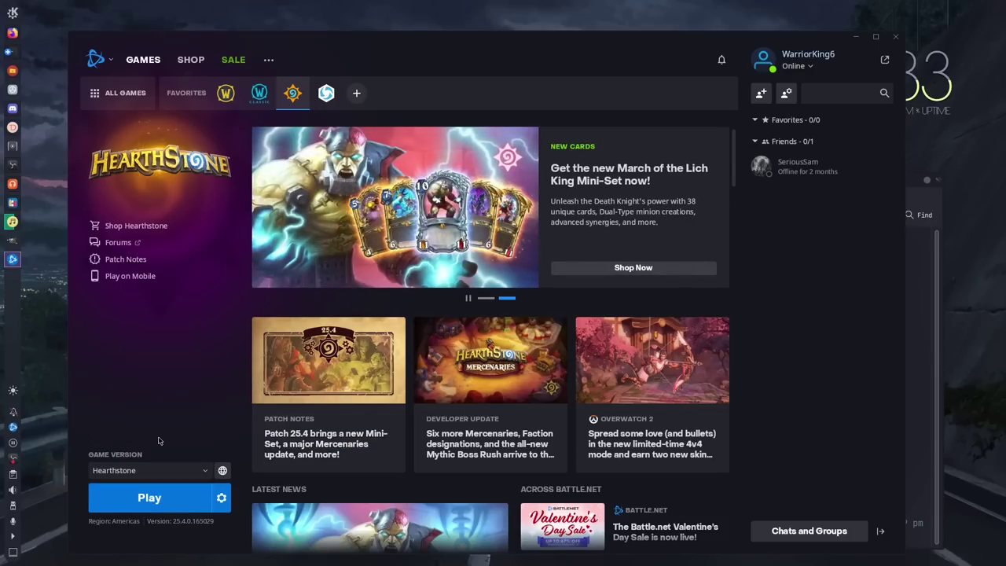
- Start Hearthstone from Battle.net and dismiss the quests overview to reach the game's main menu
{"action": "left_click", "coordinate": [154, 498]}
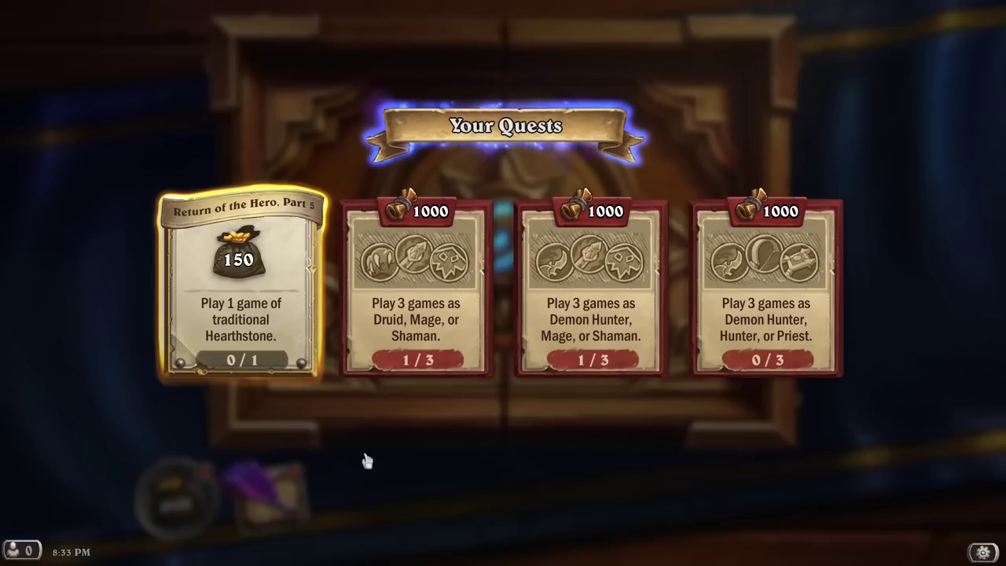
{"action": "left_click", "coordinate": [366, 456]}
{"action": "left_click", "coordinate": [413, 411]}
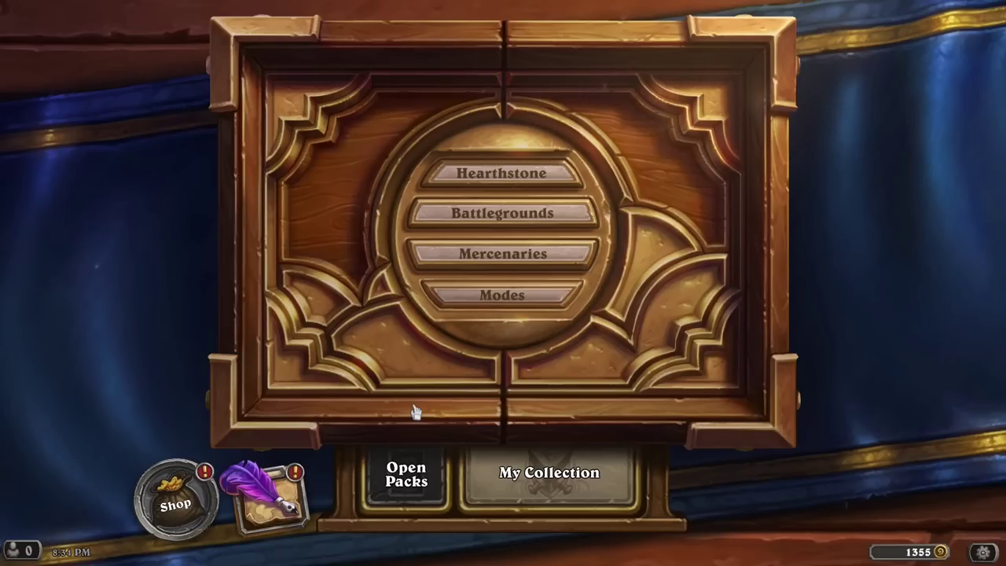
- Quit Hearthstone through its game menu and close the Battle.net window to return to the Bottles library
{"action": "left_click", "coordinate": [982, 554]}
{"action": "left_click", "coordinate": [521, 252]}
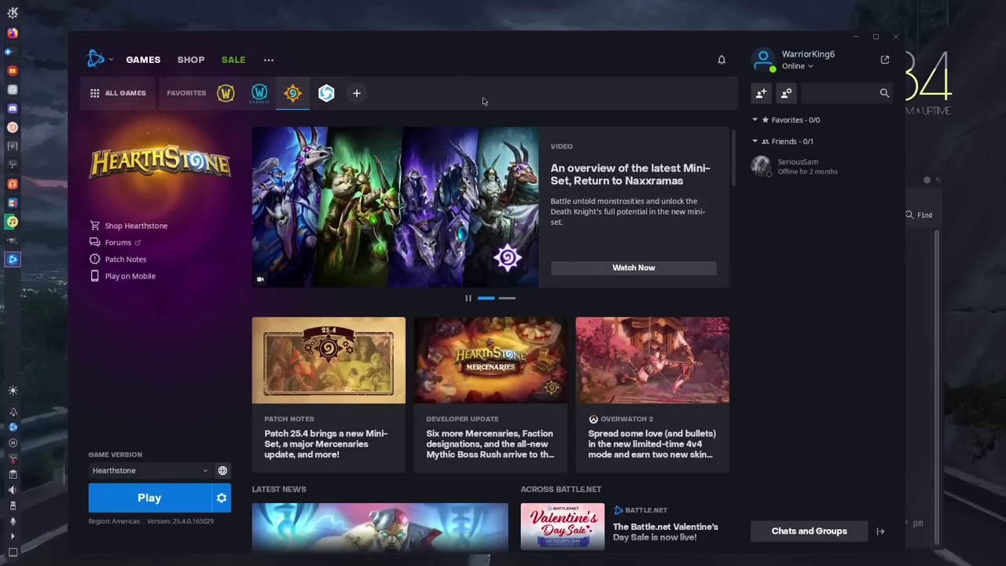
{"action": "key", "text": "alt+F4"}
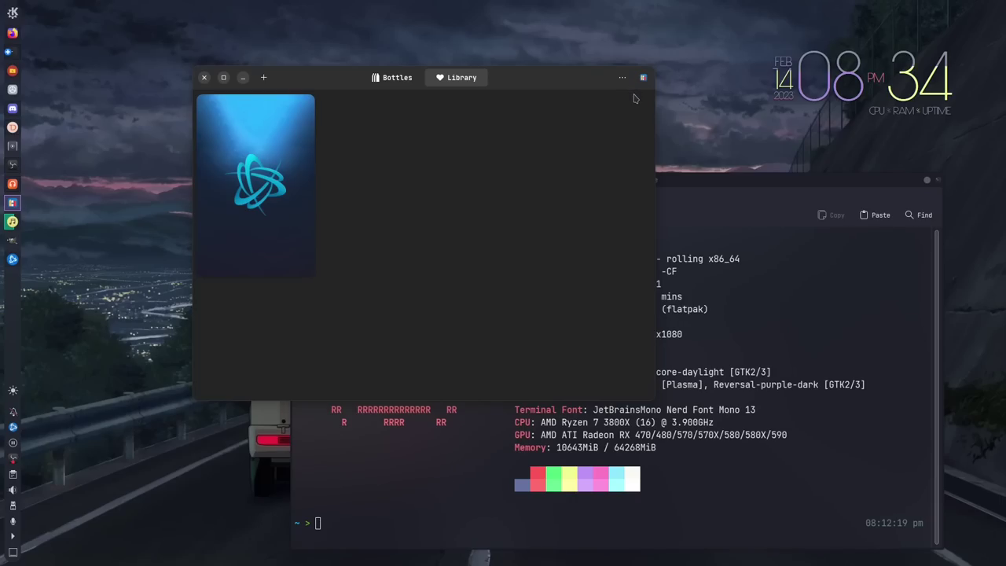